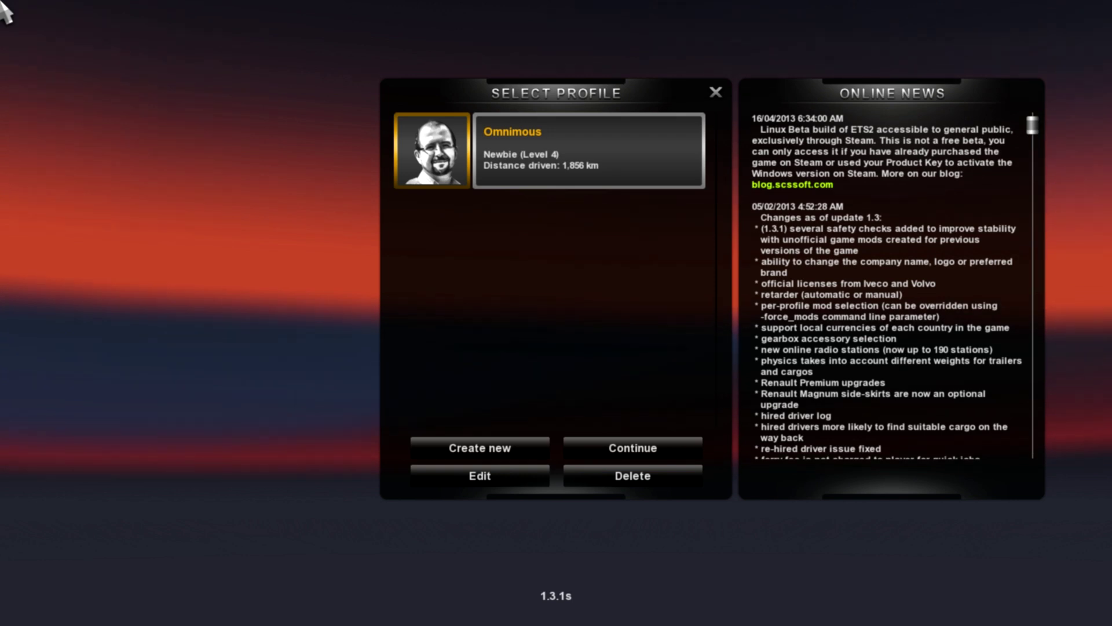
Start a new profile with the picture of the man wearing a scarf, the name "ffefe" and company name "sefsefefs".
left_click(492, 455)
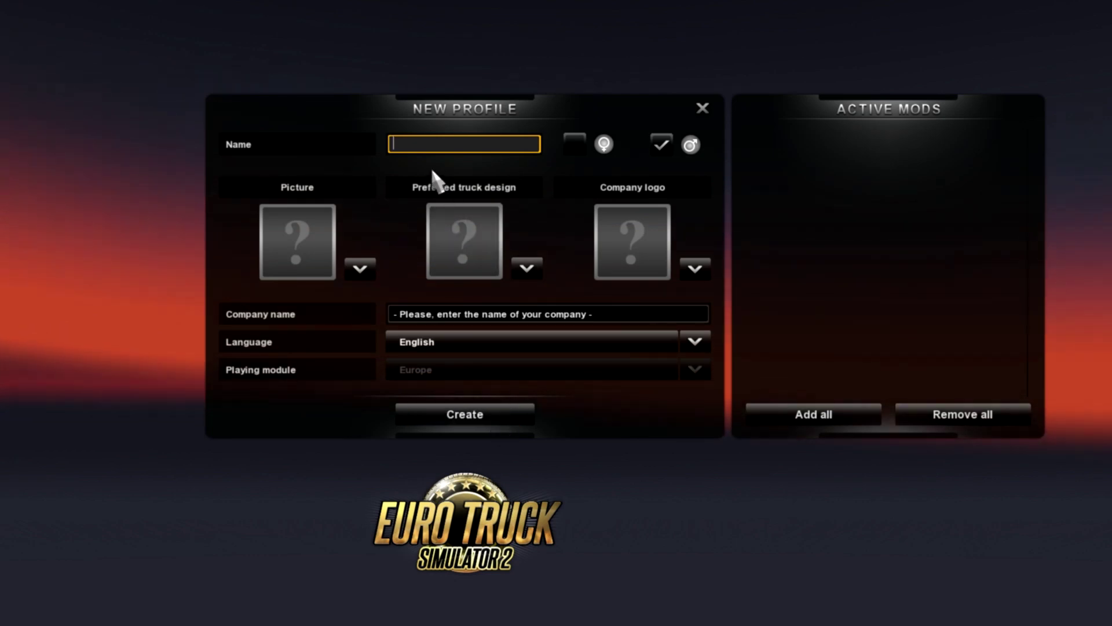
left_click(360, 268)
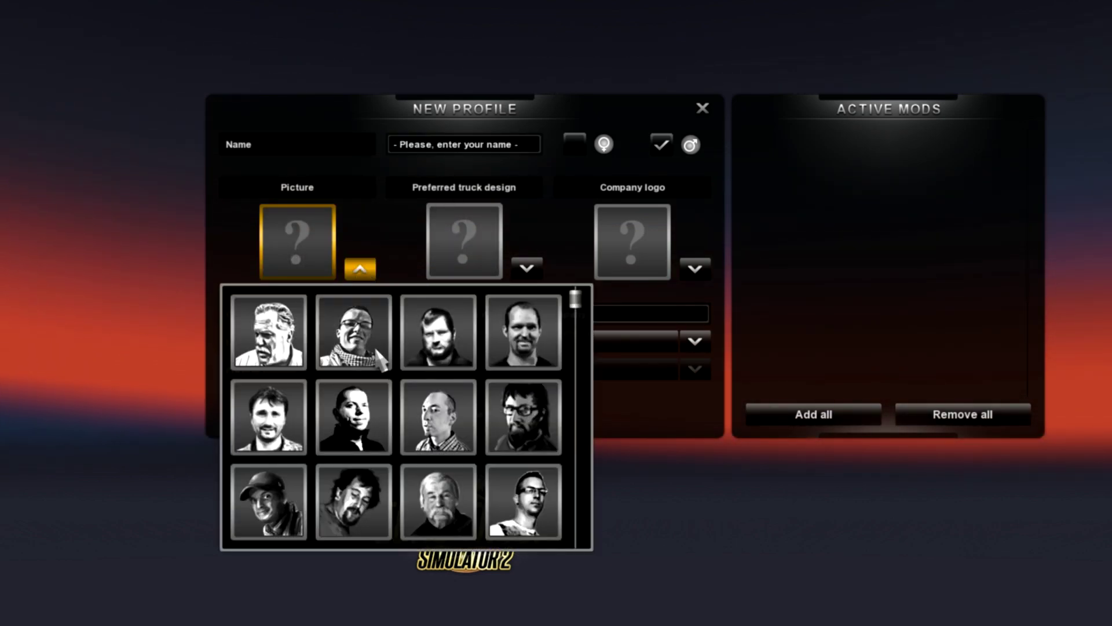
left_click(357, 332)
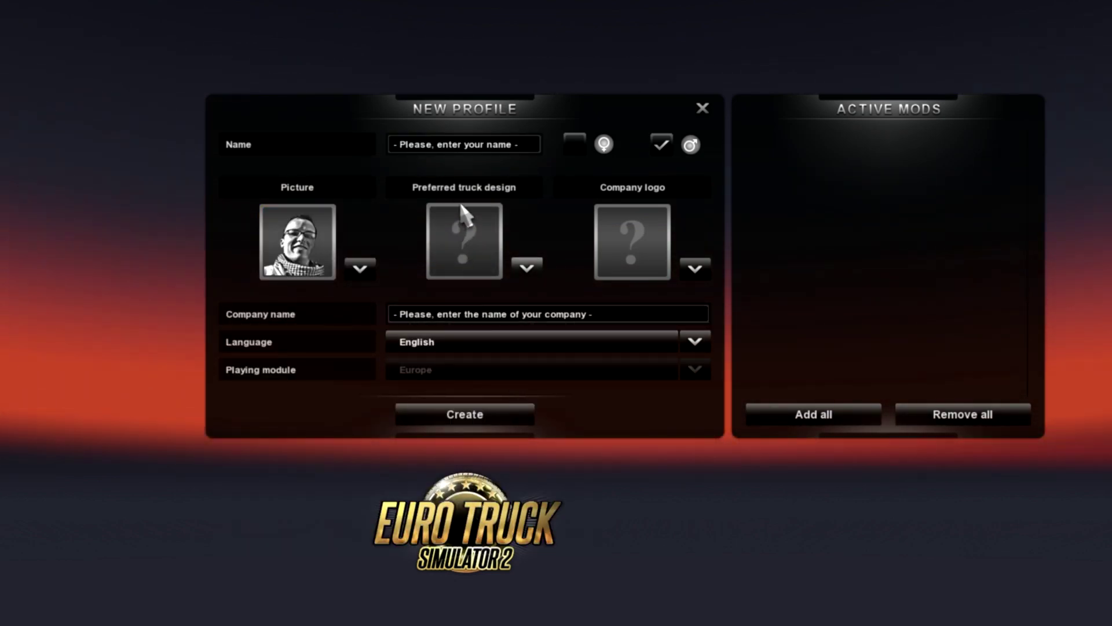
left_click(451, 142)
type("ffefe")
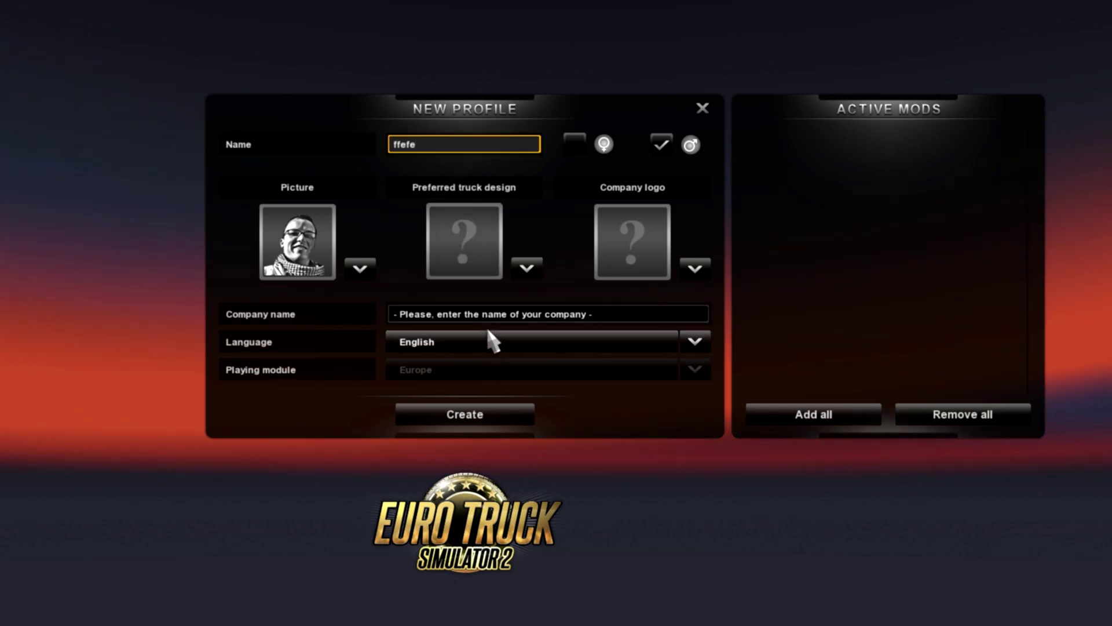
left_click(486, 316)
type("sefsefefs")
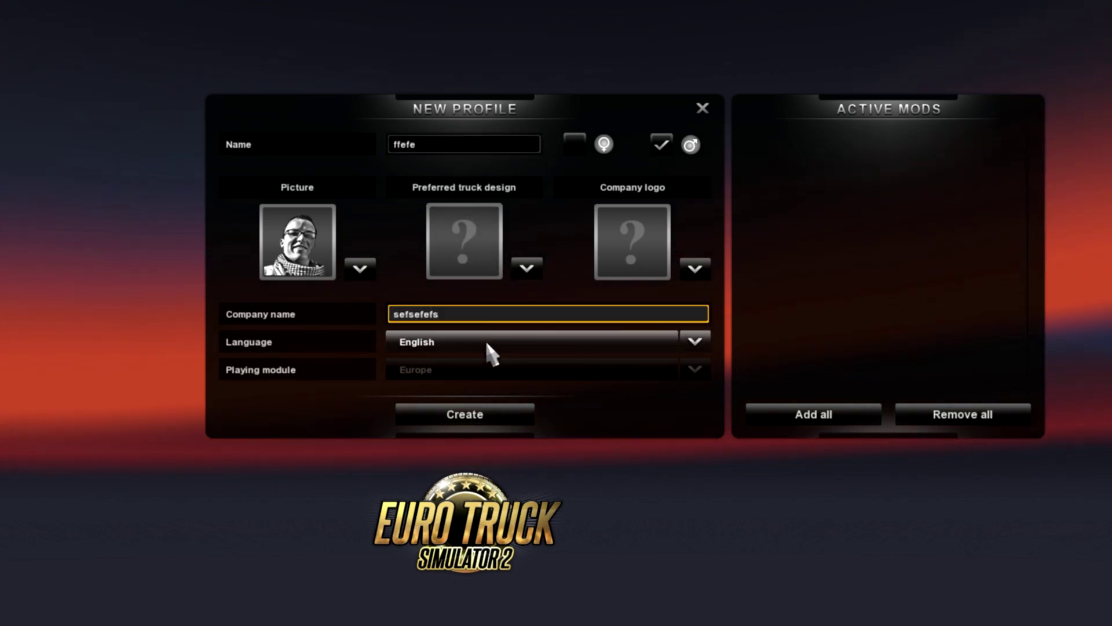
Choose the black Renault Magnum as preferred truck design and the green and orange arrow logo, and create the profile.
left_click(524, 424)
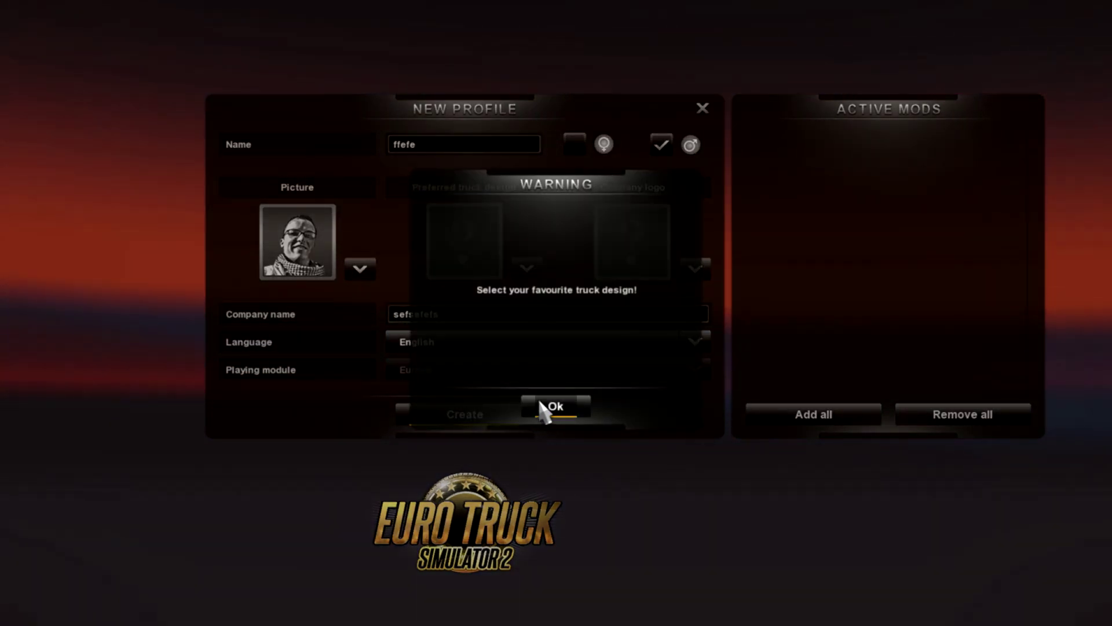
left_click(544, 407)
left_click(528, 269)
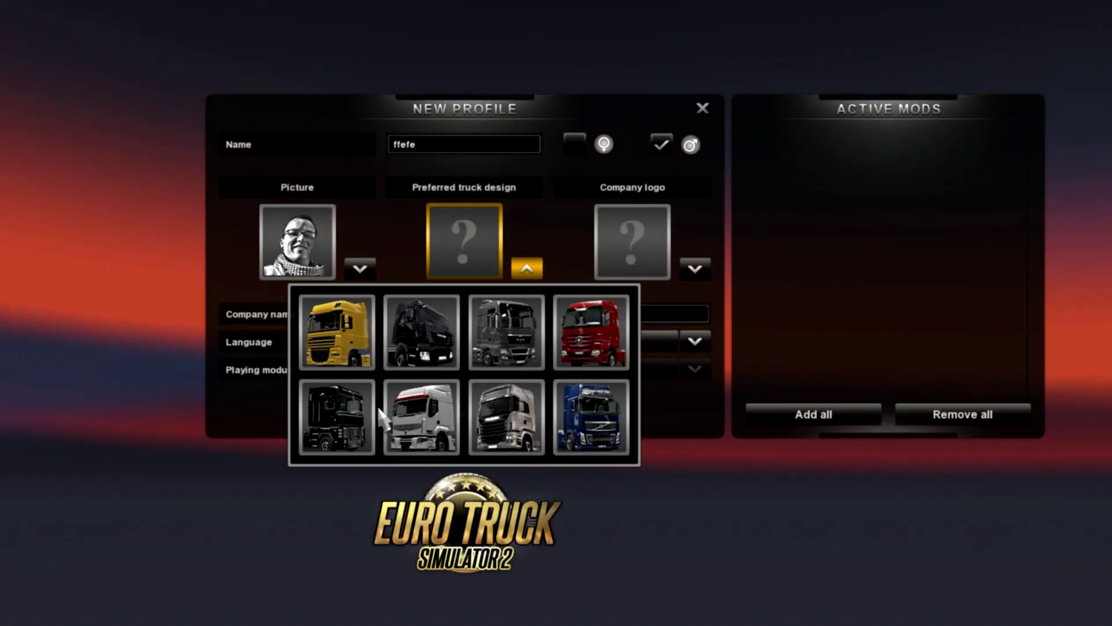
left_click(347, 411)
left_click(695, 269)
left_click(584, 330)
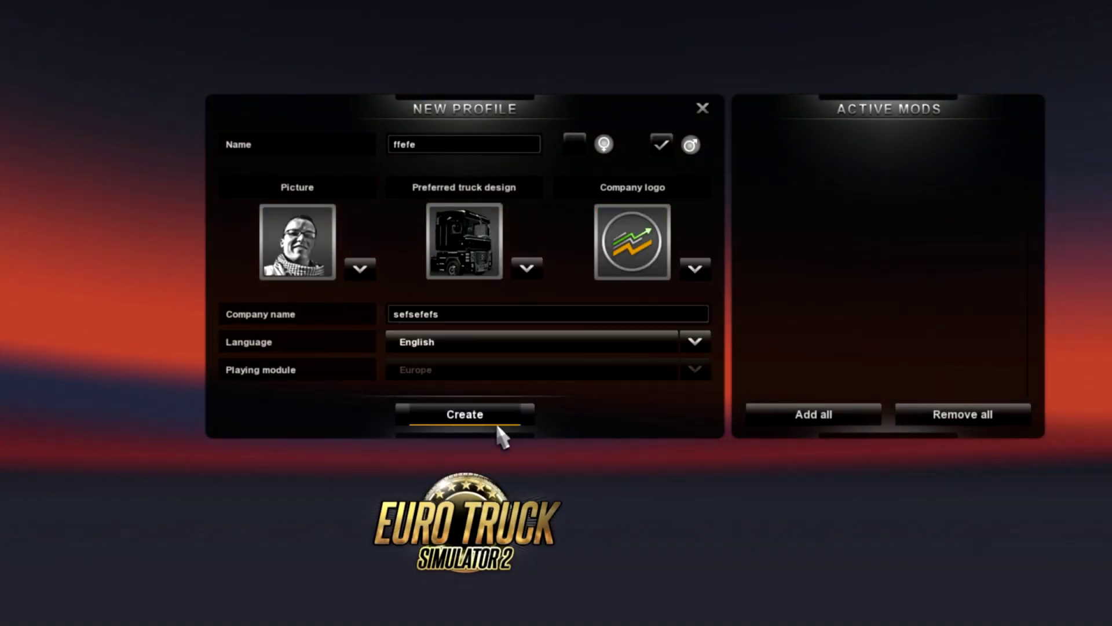
left_click(472, 414)
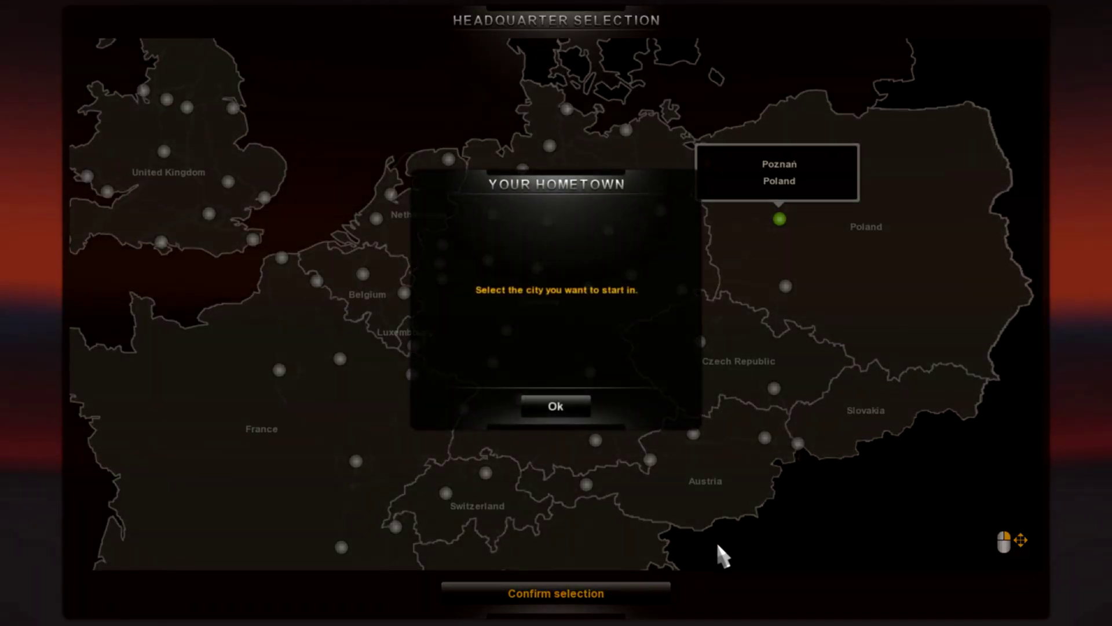
Select Kassel in central Germany as the headquarters city and decline the tutorial.
left_click(567, 399)
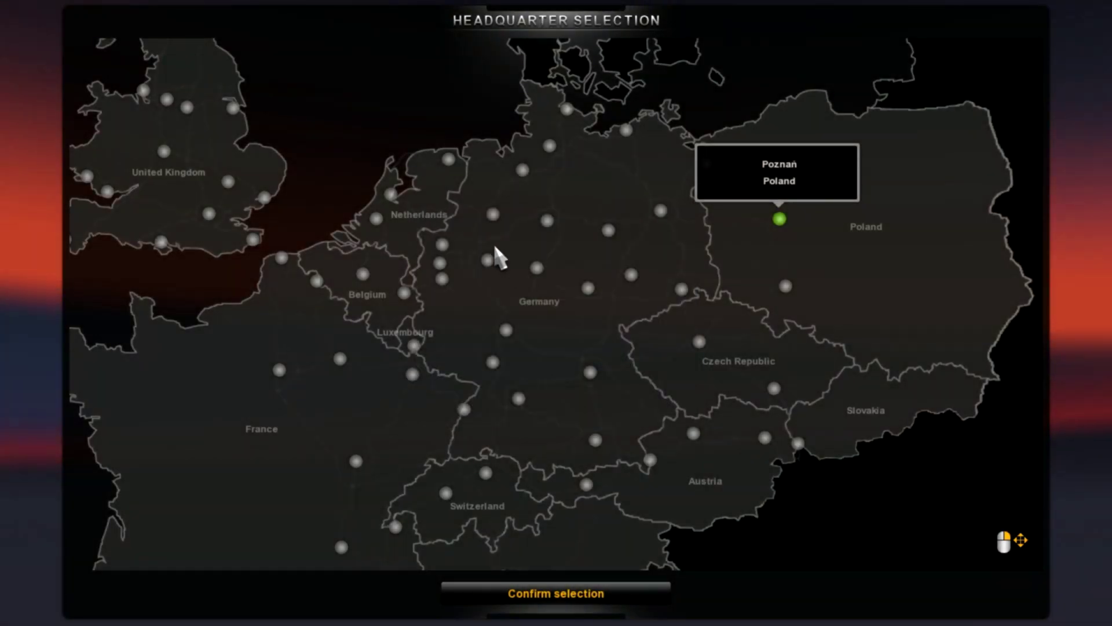
left_click(536, 269)
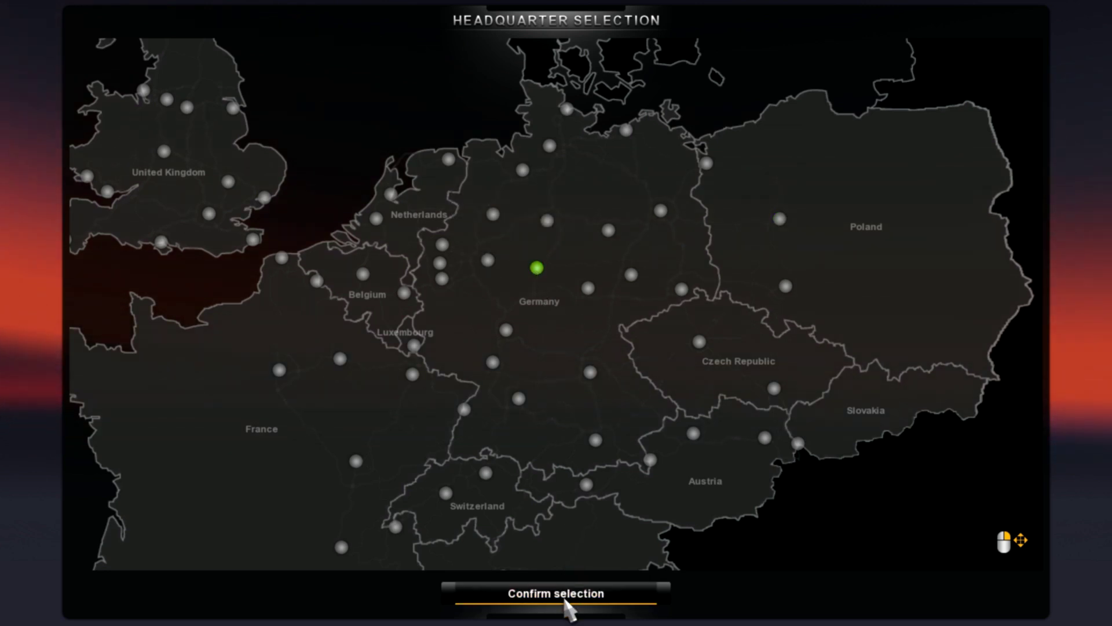
left_click(566, 600)
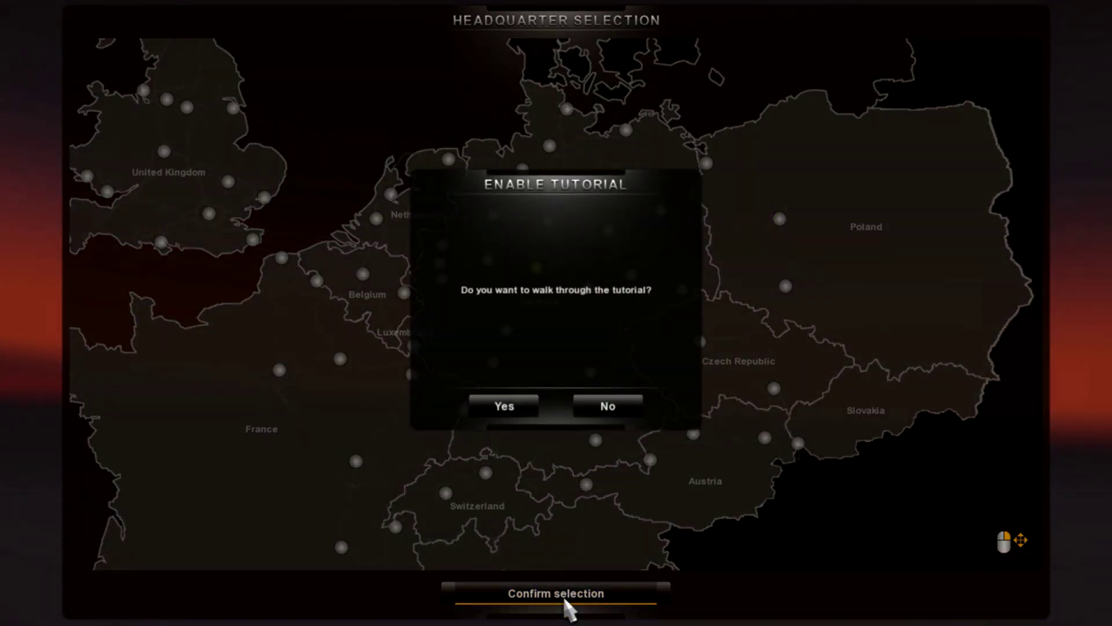
left_click(616, 405)
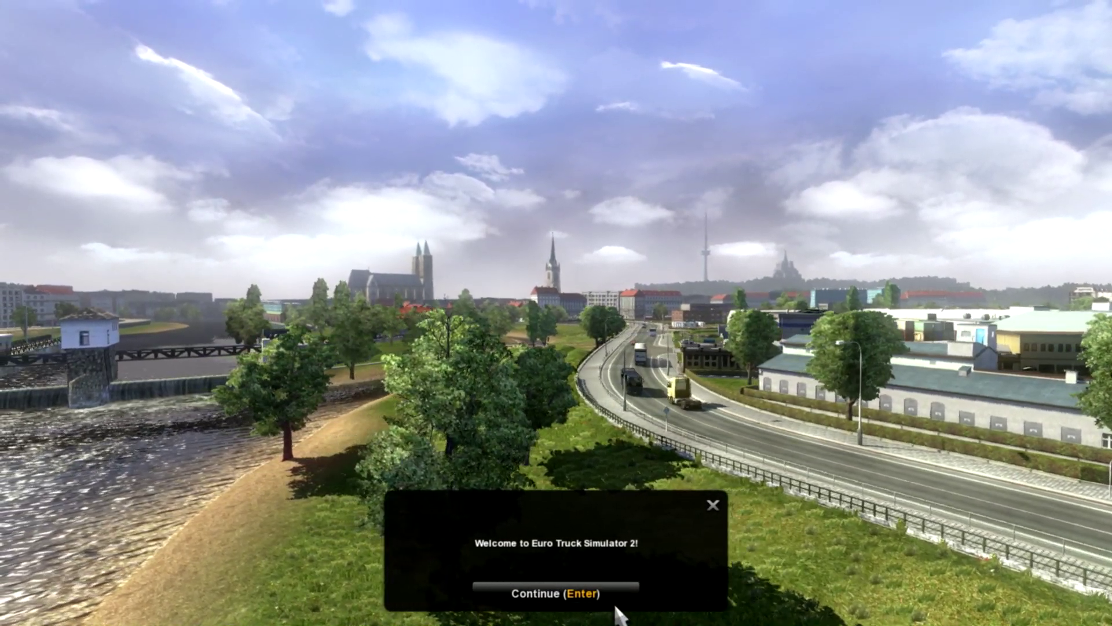
Continue through the introductory welcome messages to reach the main game screen.
left_click(616, 600)
left_click(616, 601)
left_click(616, 601)
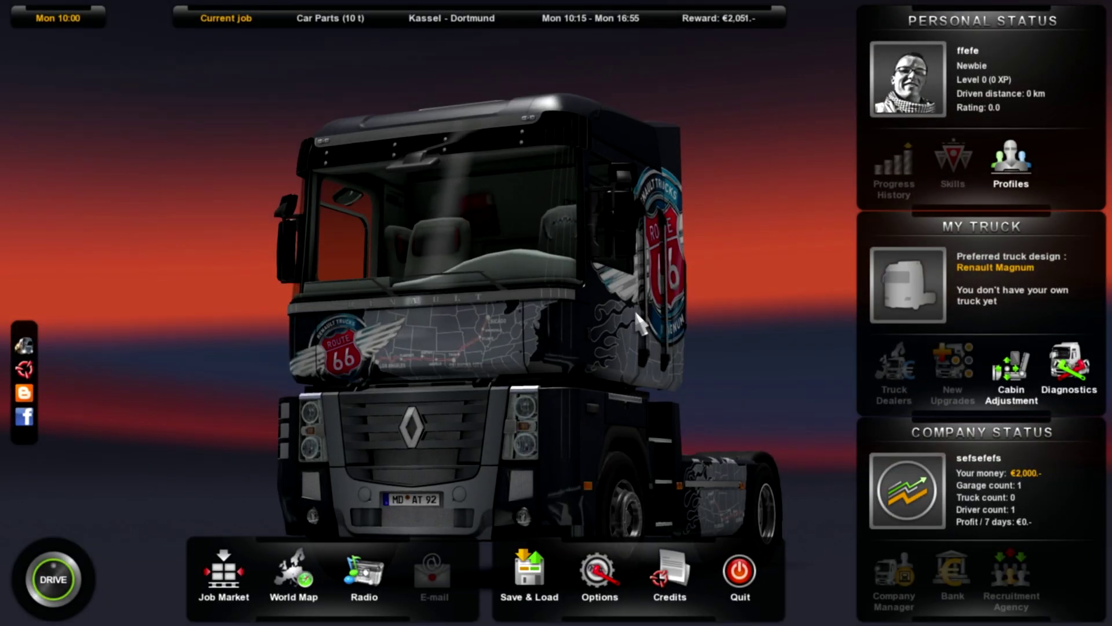
Lower the master volume to about one fifth in the audio settings and close them.
left_click(595, 579)
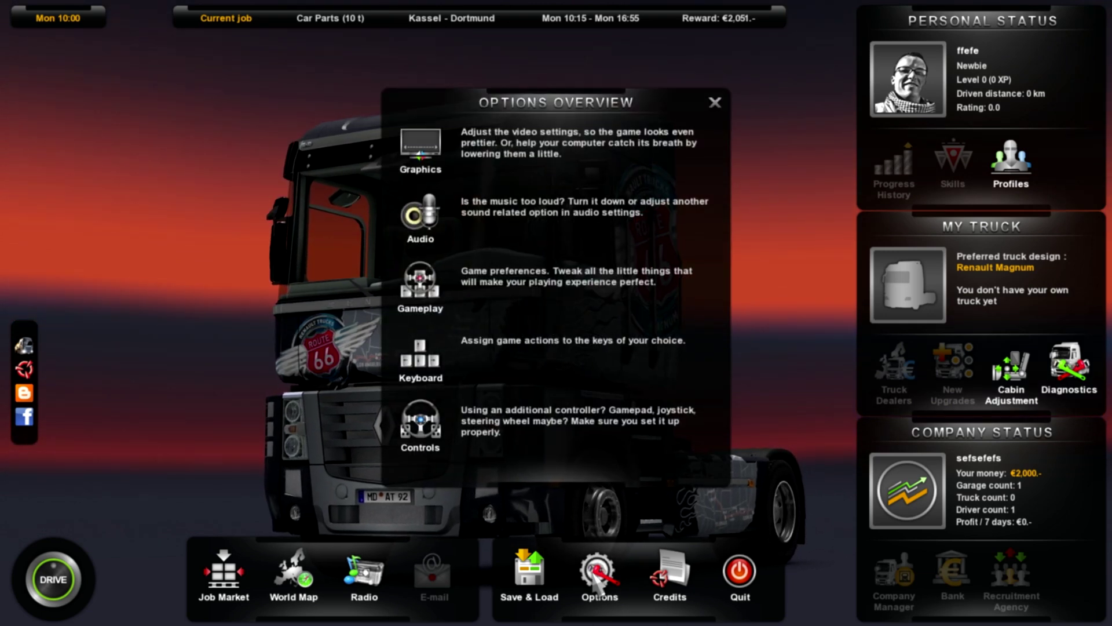
left_click(440, 226)
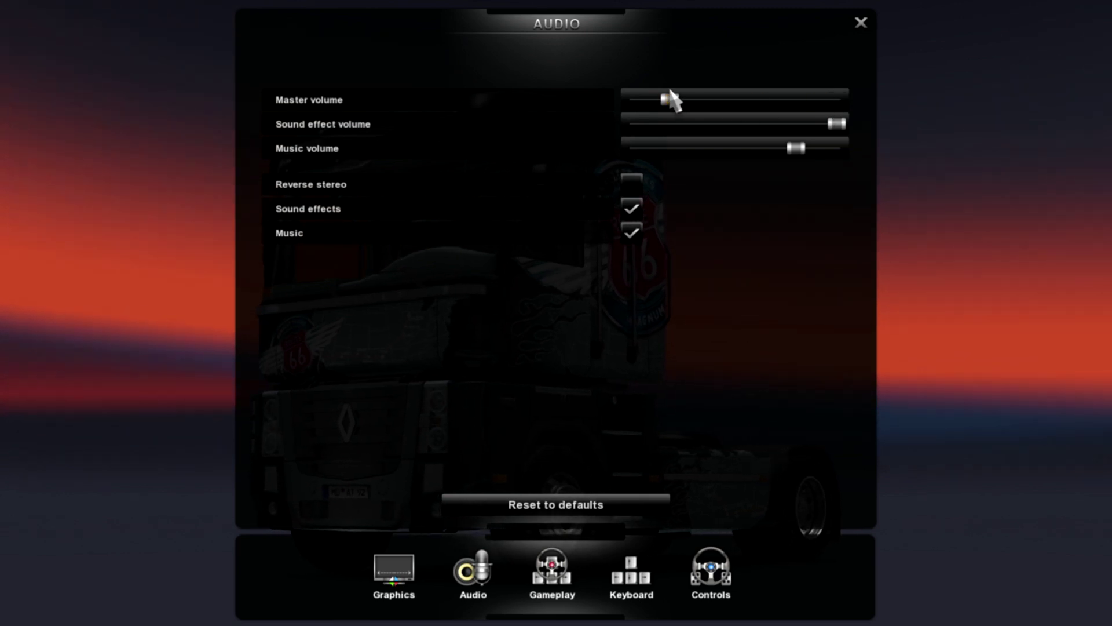
left_click(862, 23)
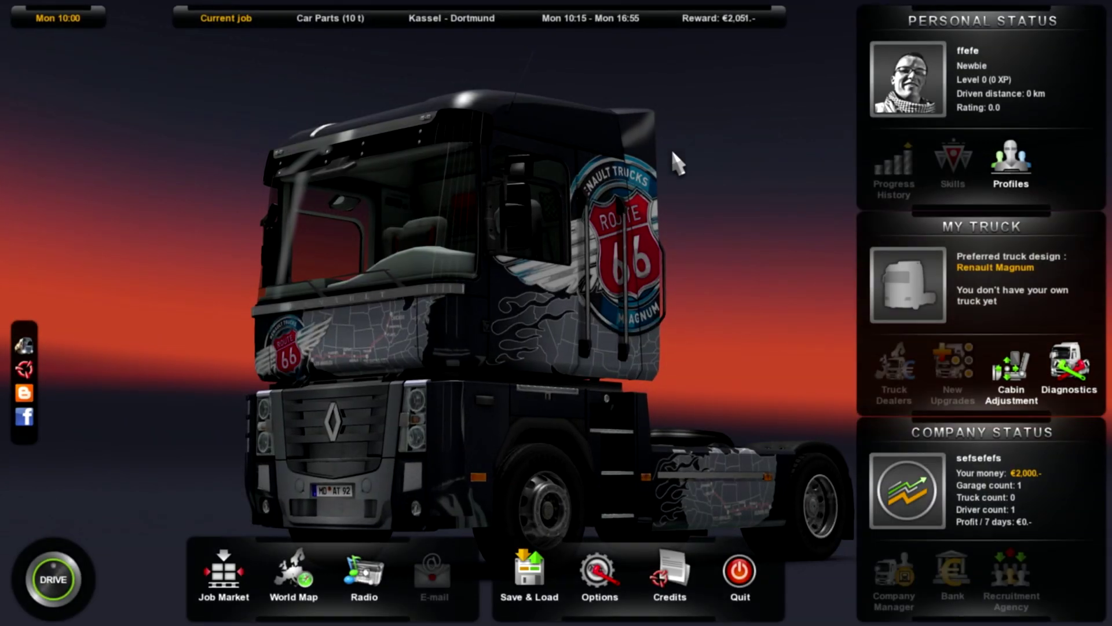
Set the input device in the controls settings to Keyboard + Controller (XBOX 360 For Windows).
left_click(581, 588)
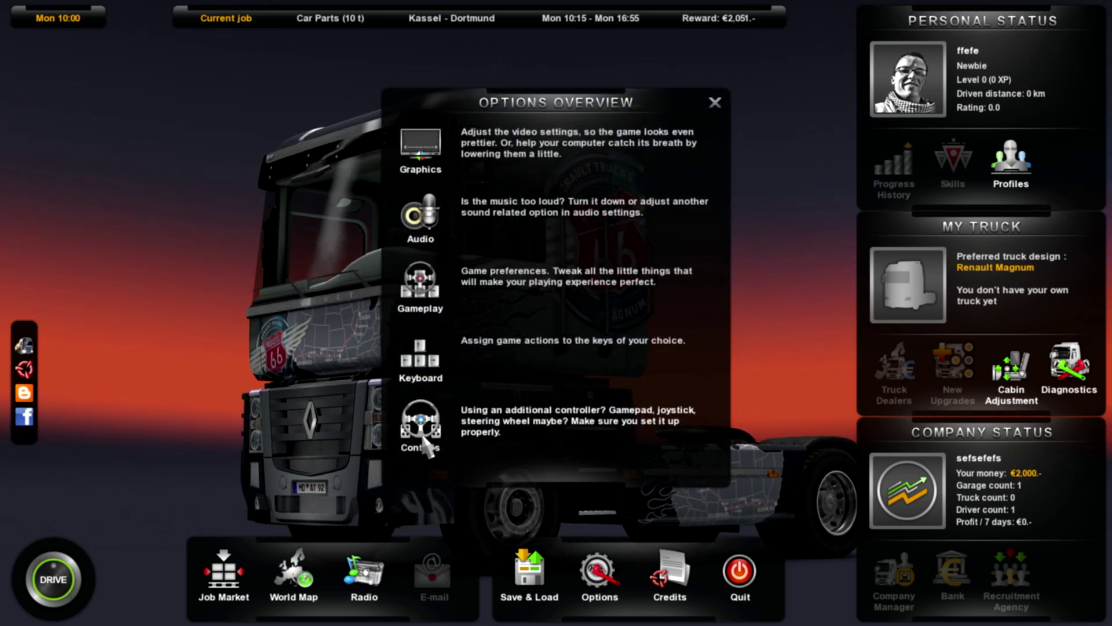
left_click(421, 439)
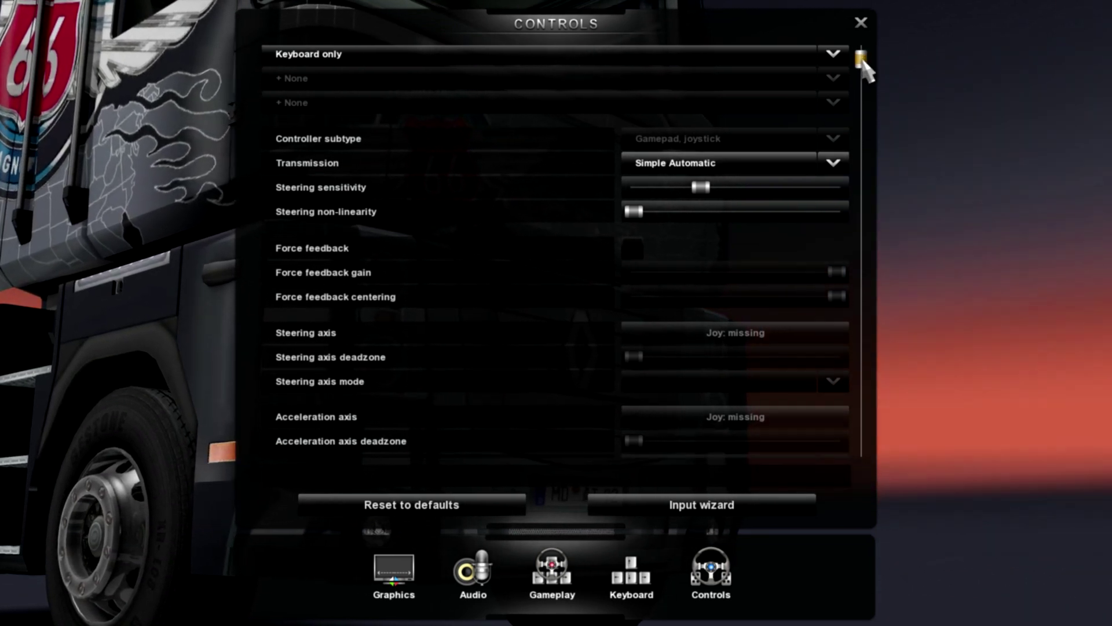
left_click_drag(863, 62, 865, 106)
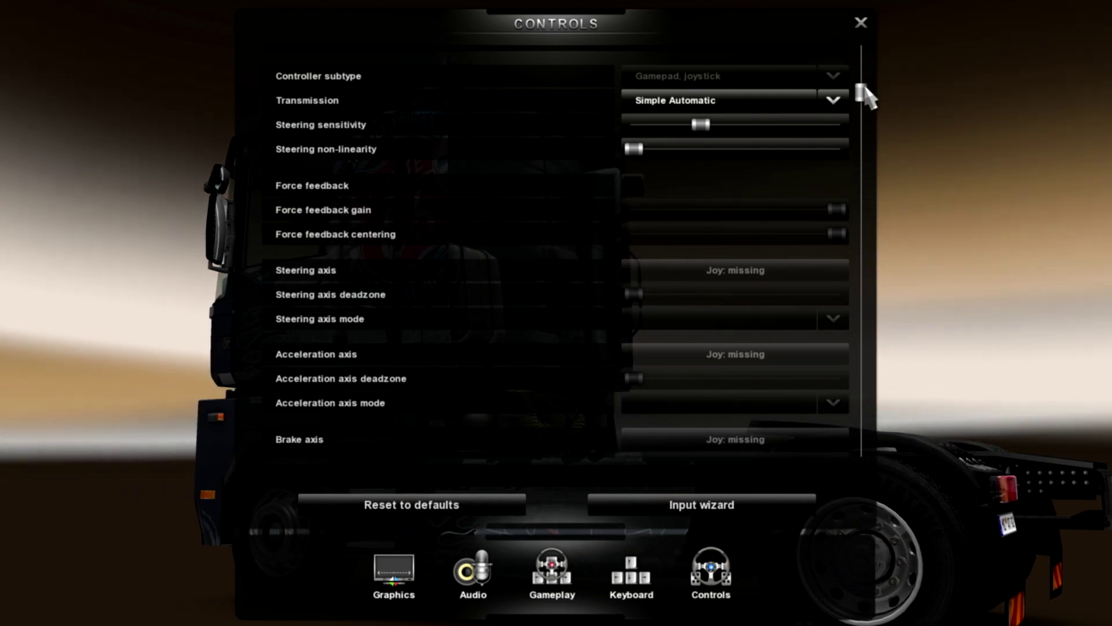
left_click_drag(863, 91, 863, 155)
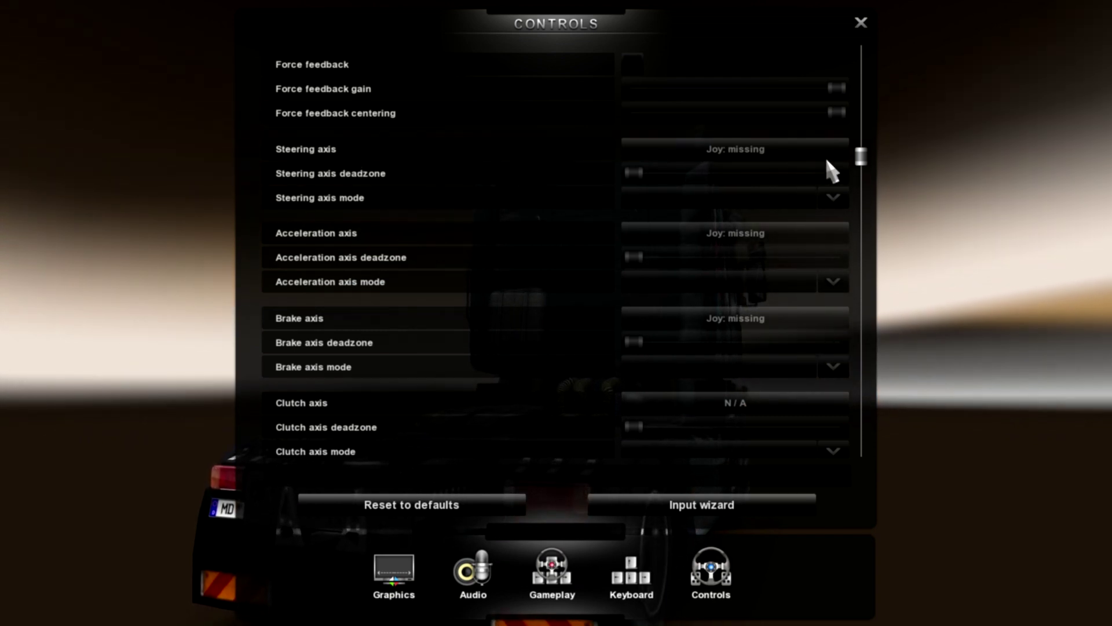
left_click_drag(862, 156, 866, 55)
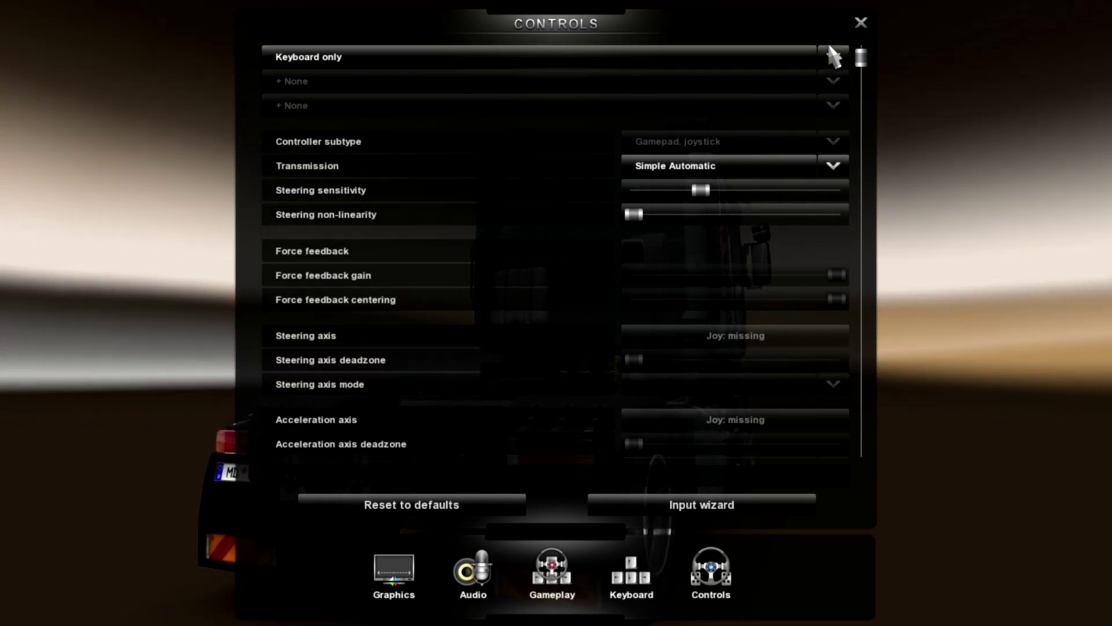
left_click(832, 55)
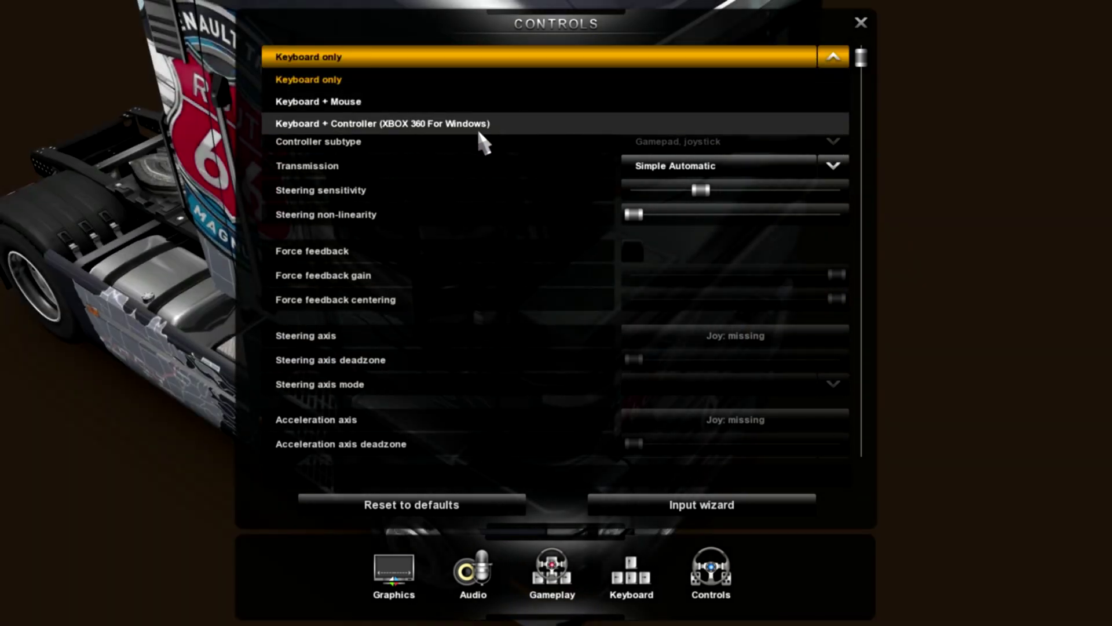
left_click(487, 124)
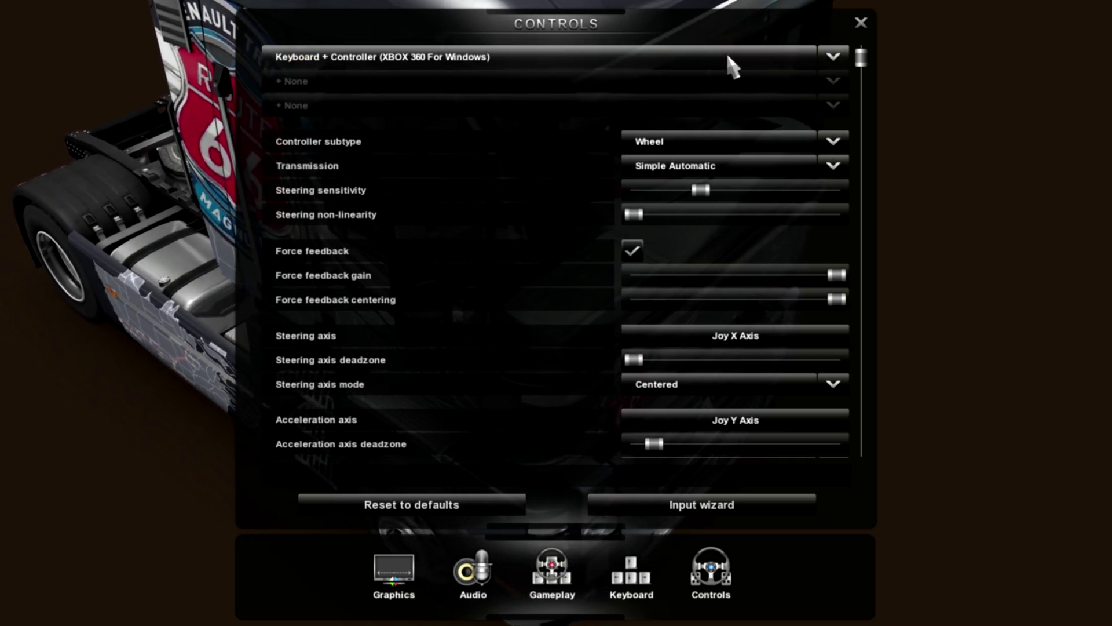
Set the controller subtype to Gamepad, joystick.
left_click_drag(861, 58, 865, 93)
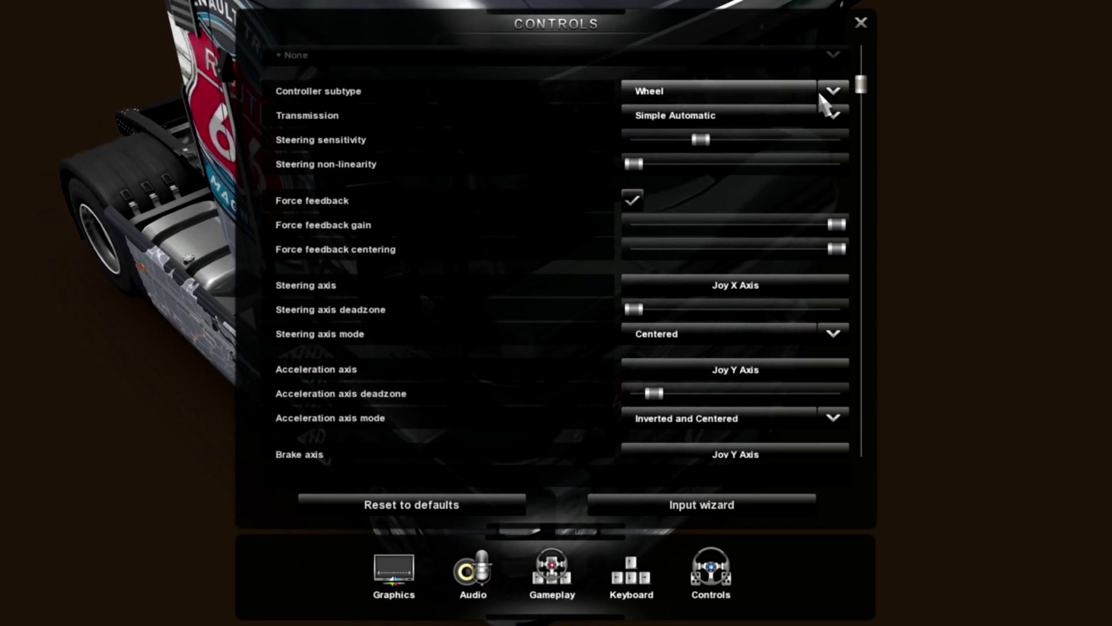
left_click(839, 89)
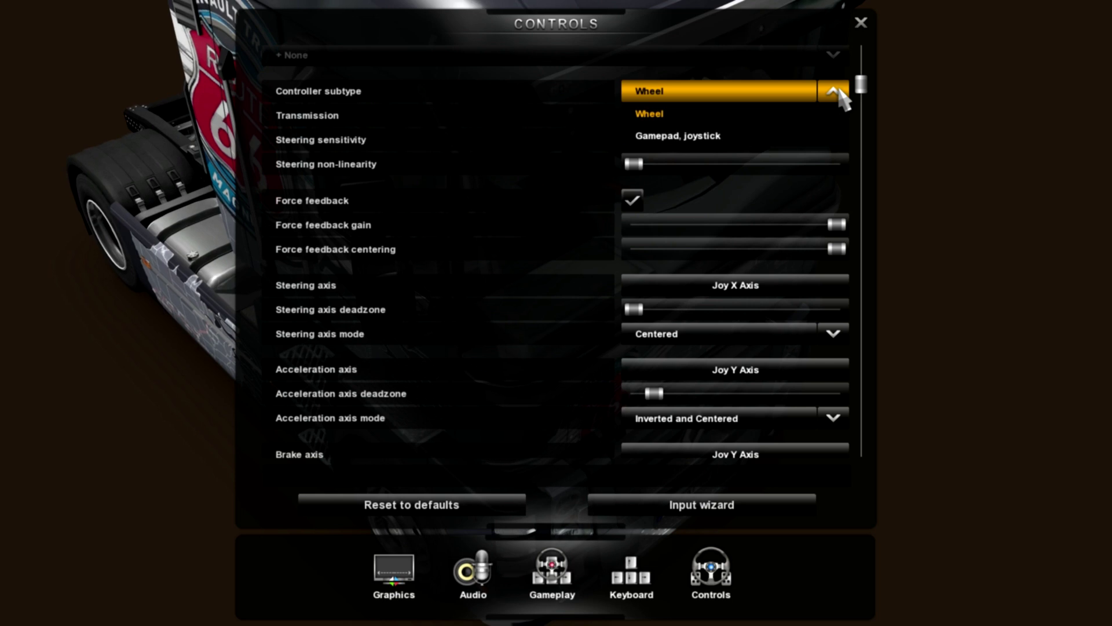
left_click(707, 137)
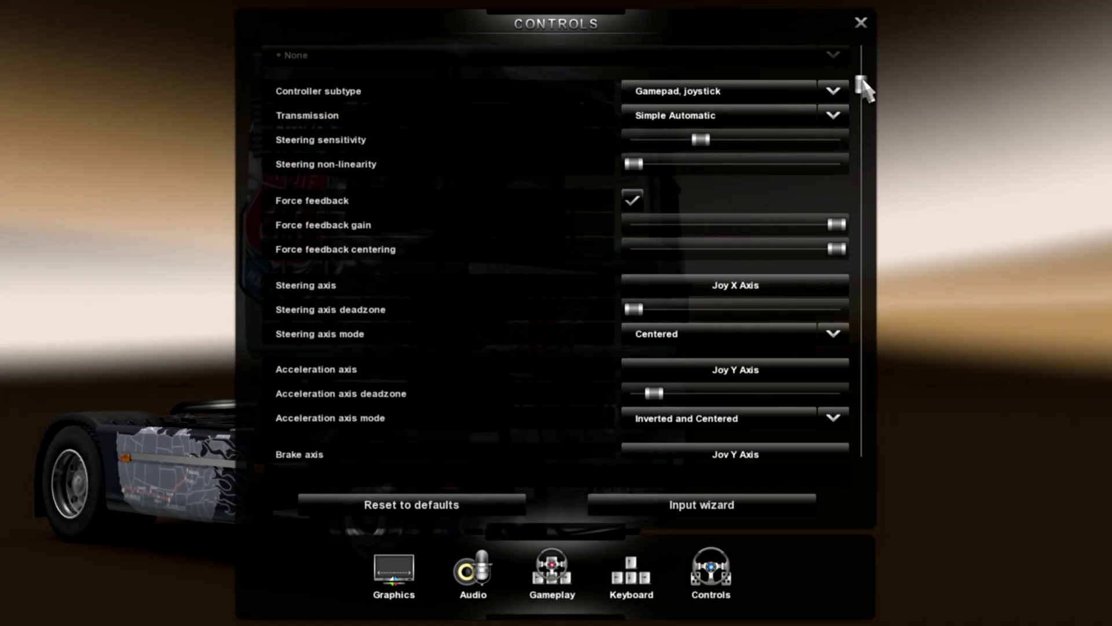
Assign the steering axis to Joy X Axis and both the acceleration and brake axes to Joy Z Axis.
scroll(865, 96, "up", 1)
left_click_drag(863, 90, 861, 174)
left_click(753, 120)
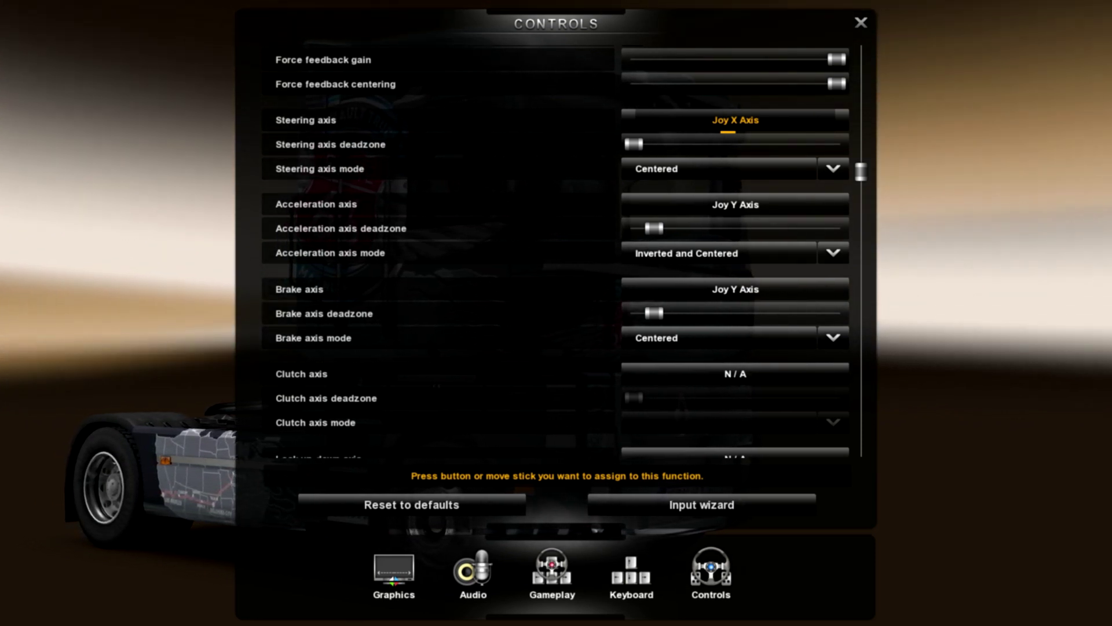
left_click(762, 122)
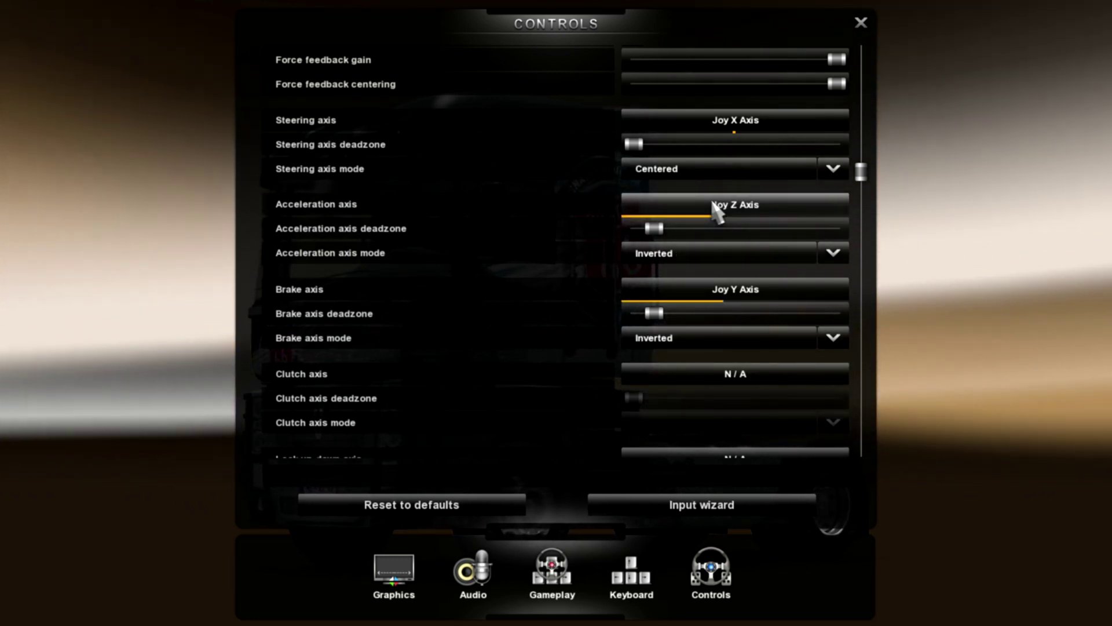
left_click(719, 296)
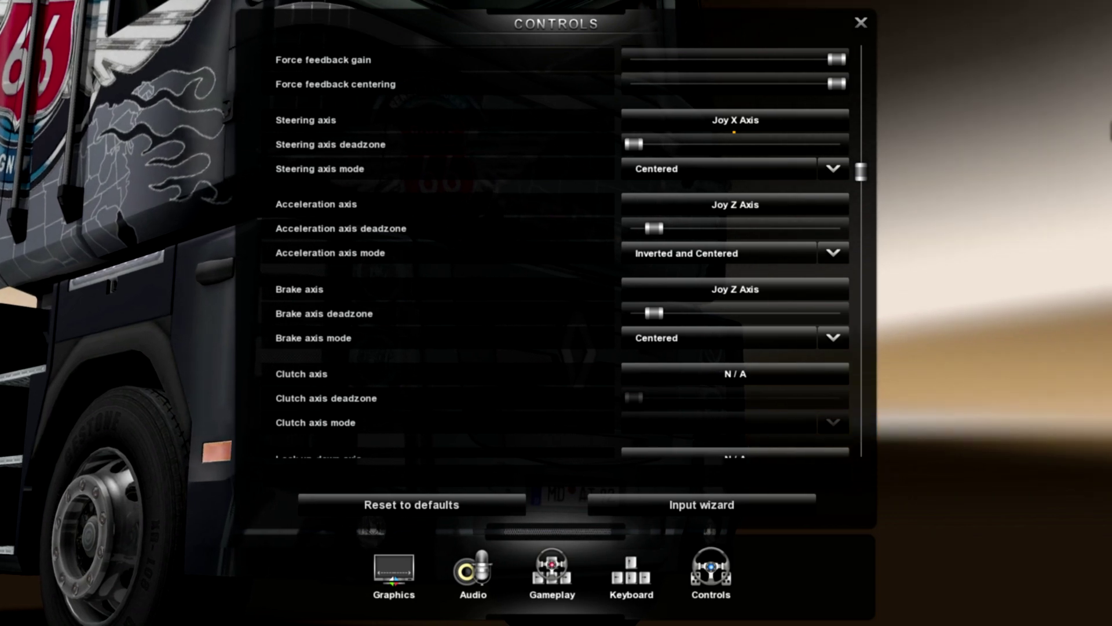
Assign the look up-down axis to Joy Y Rotation and the look left-right axis to Joy X Rotation.
left_click_drag(859, 169, 856, 315)
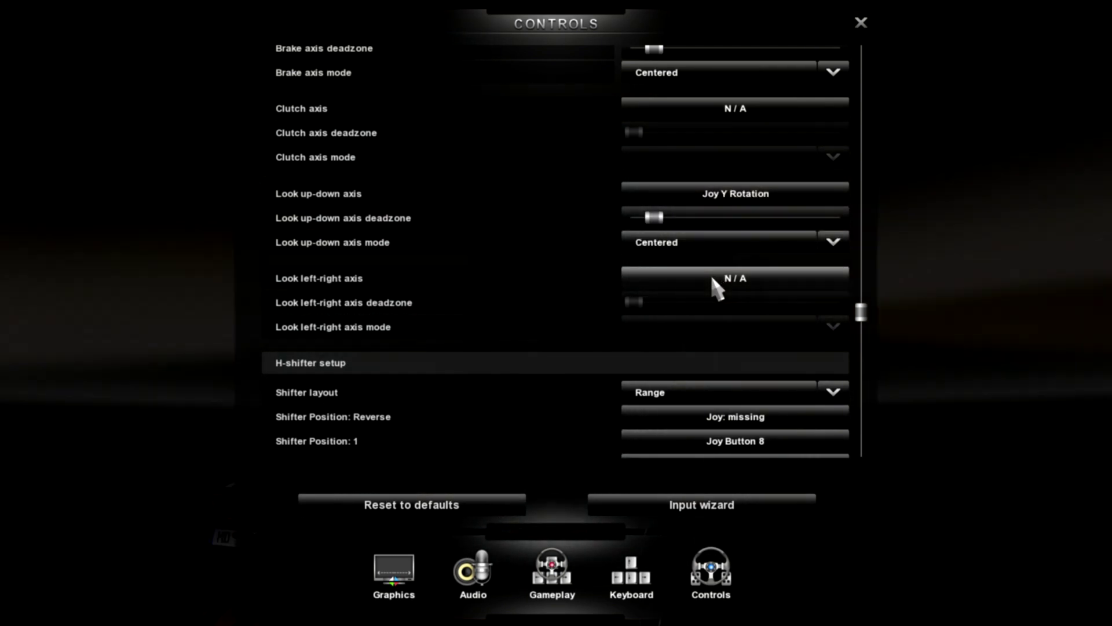
left_click(711, 276)
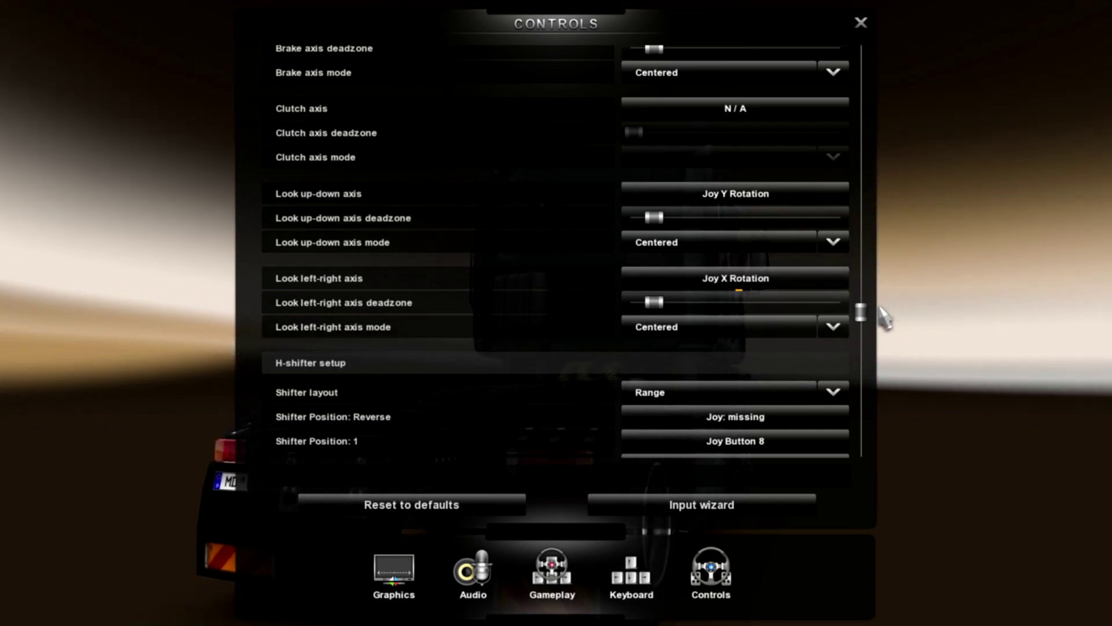
Review the H-shifter setup and the keyboard bindings, and return to the controller settings.
left_click_drag(861, 312, 863, 459)
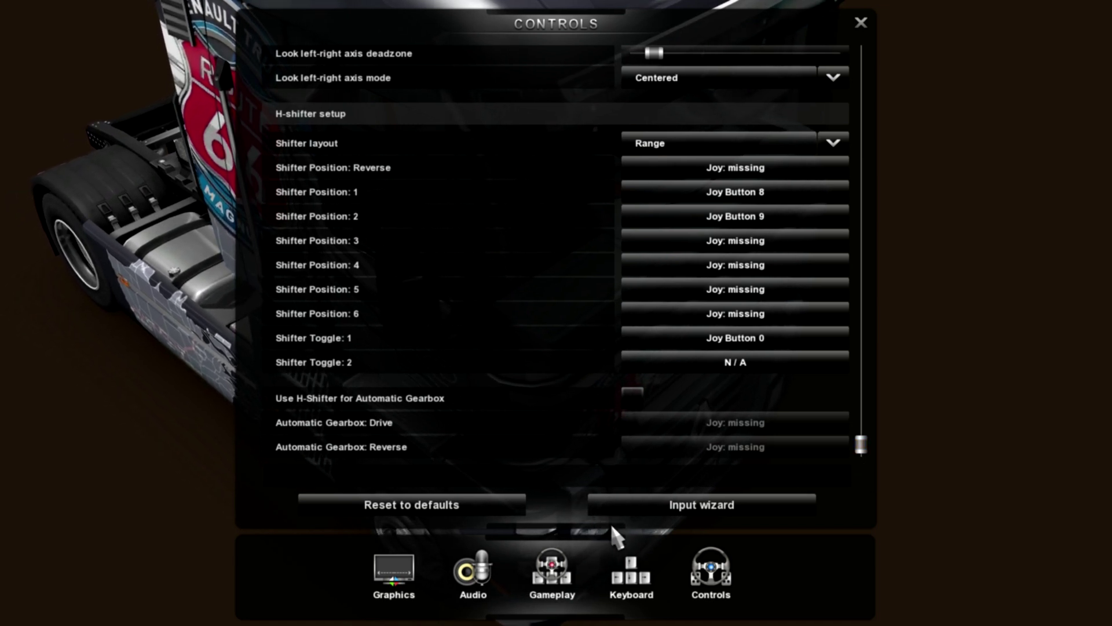
left_click(633, 592)
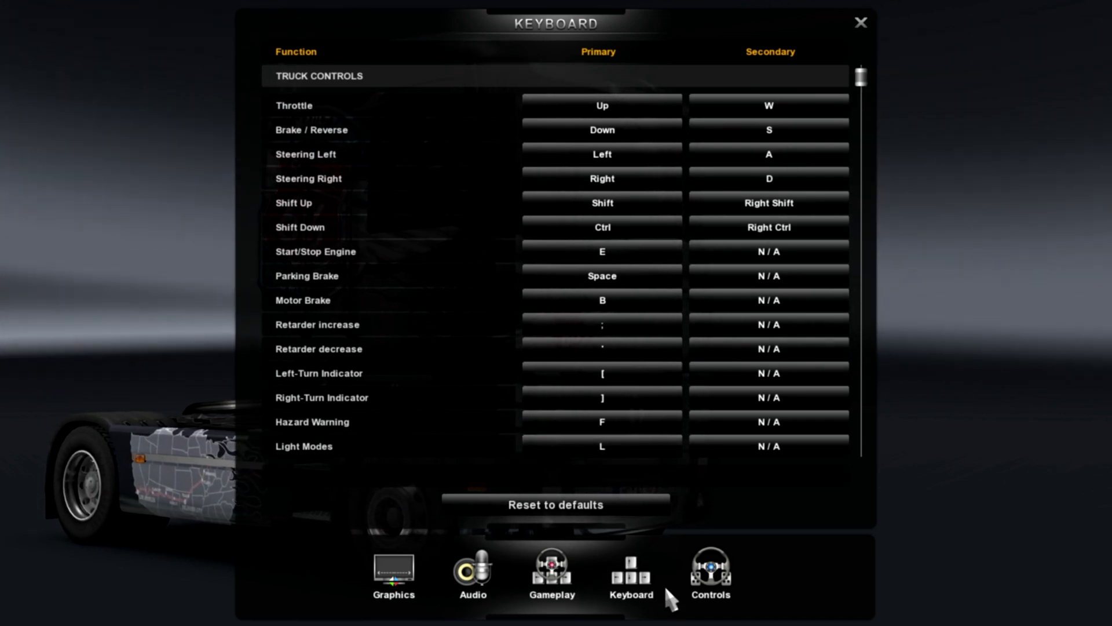
left_click(711, 576)
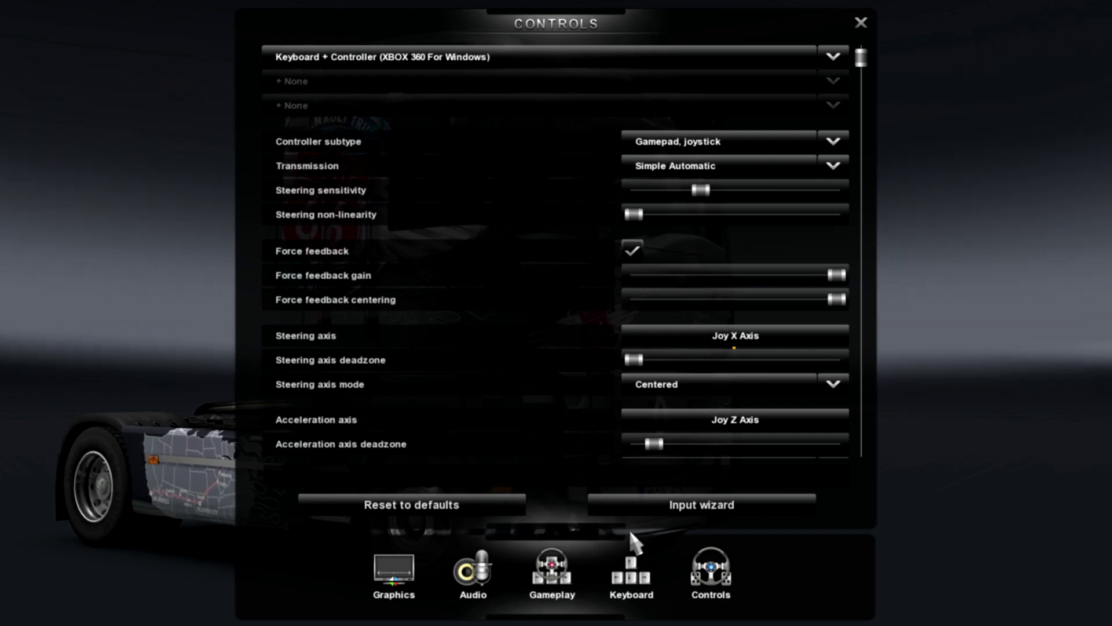
In the keyboard bindings, assign the secondary inputs Joy Button 4 to Left-Turn Indicator and Joy Button 5 to Right-Turn Indicator.
left_click(631, 571)
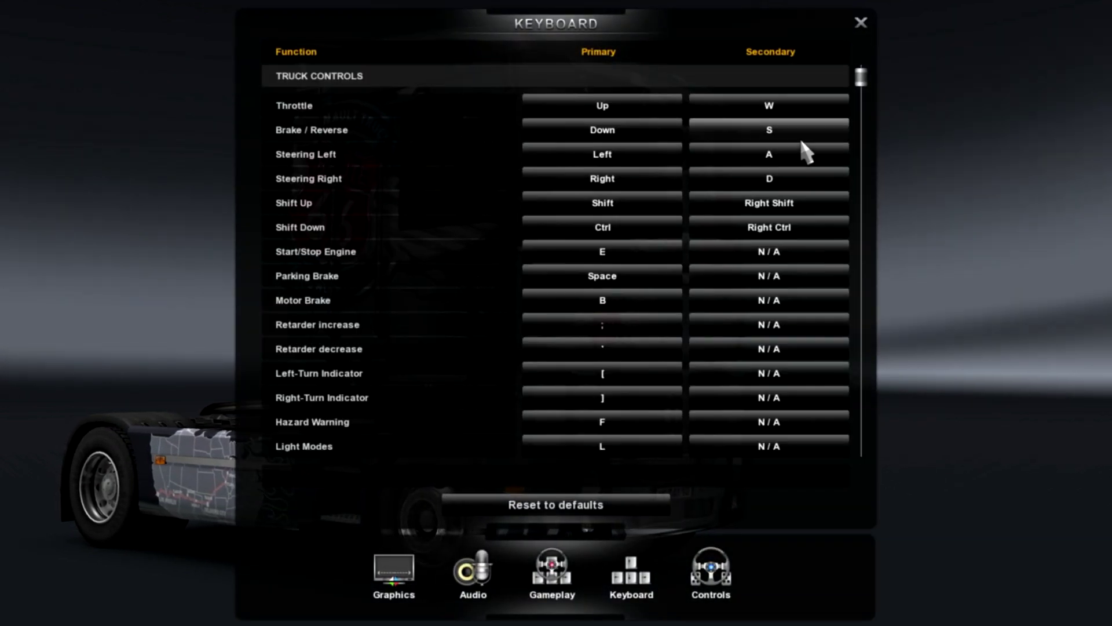
left_click_drag(859, 83, 861, 142)
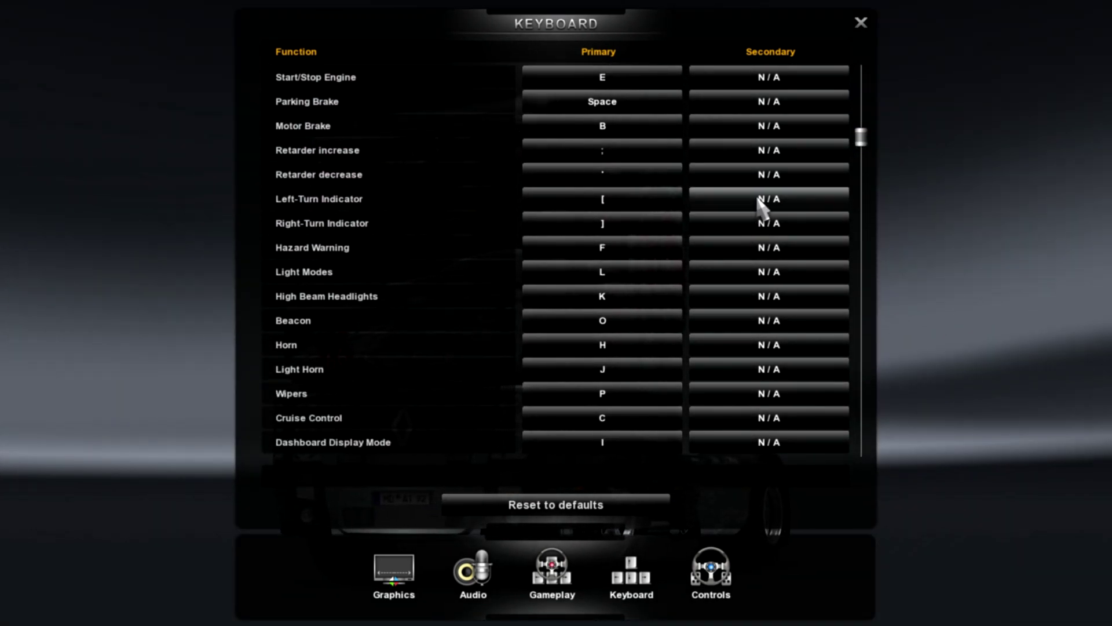
left_click(759, 203)
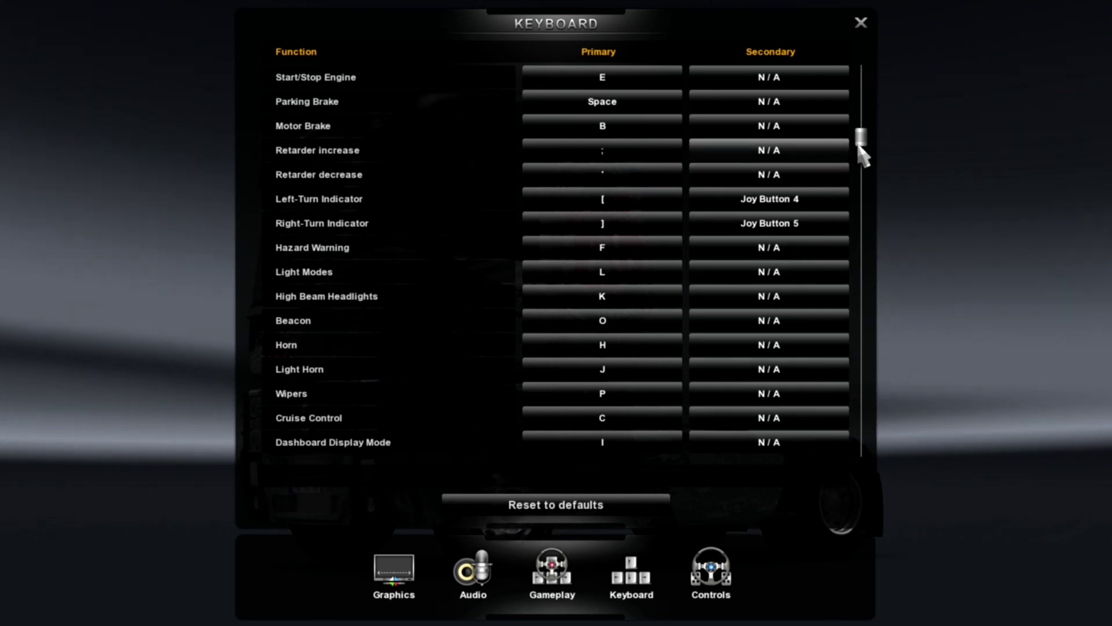
Set the secondary joystick buttons for Light Modes to 0, High Beam Headlights to 1, Horn to 9, Wipers to 2 and Cruise Control to 3.
left_click_drag(868, 133, 867, 155)
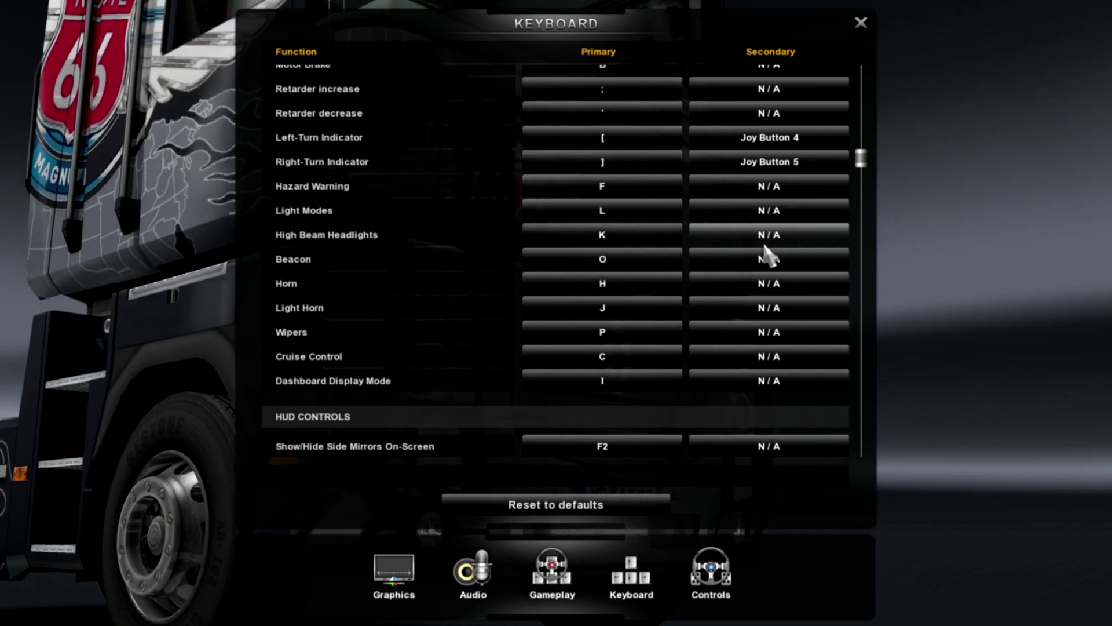
left_click(770, 237)
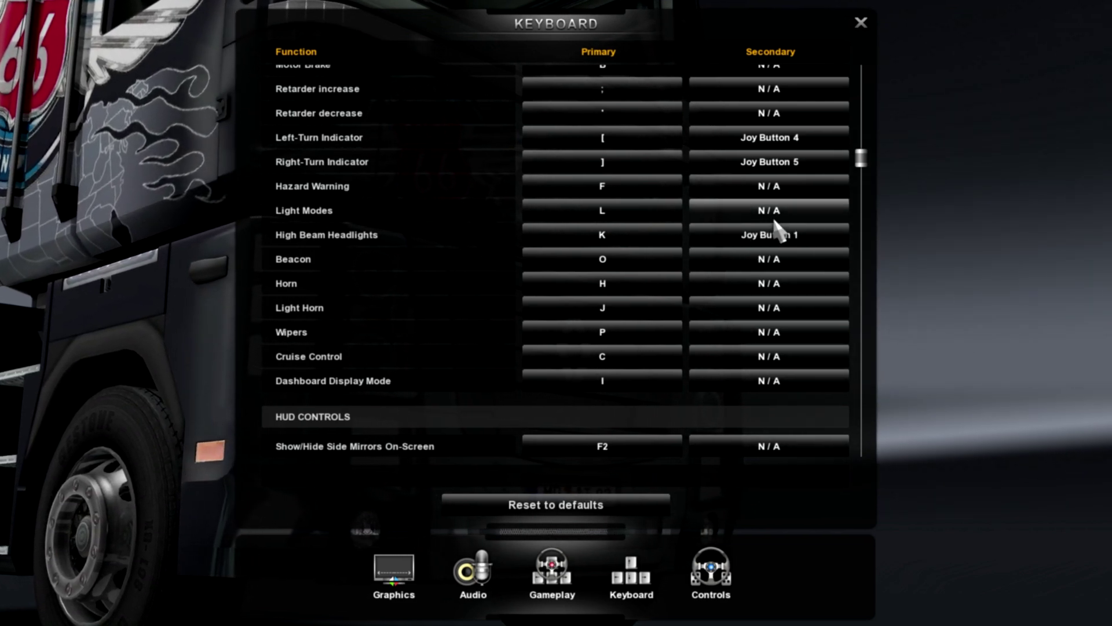
left_click(776, 212)
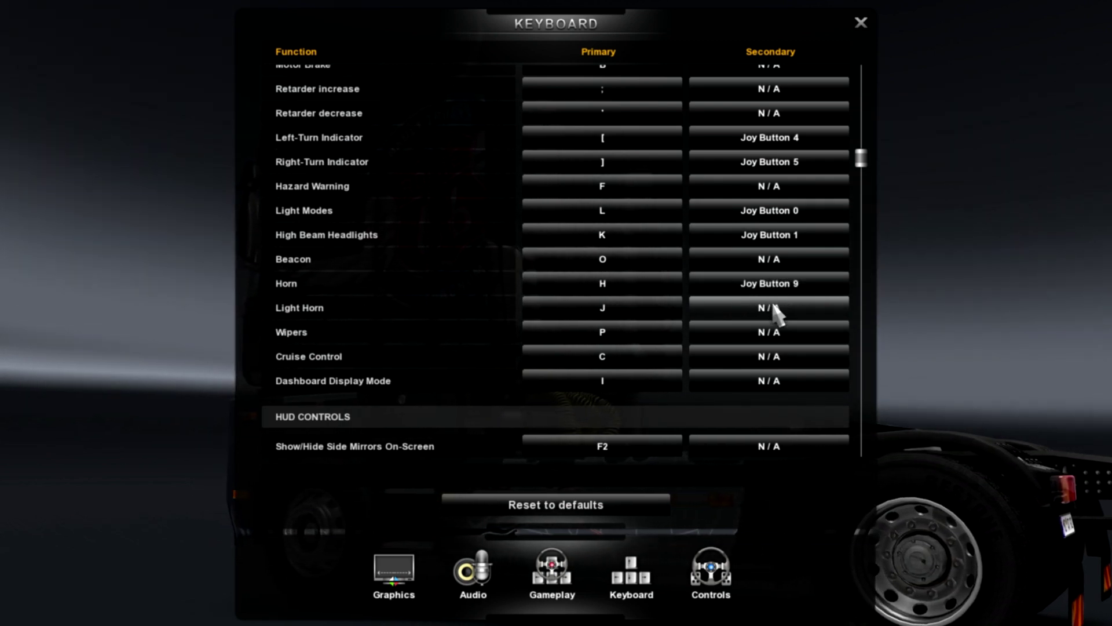
left_click(774, 335)
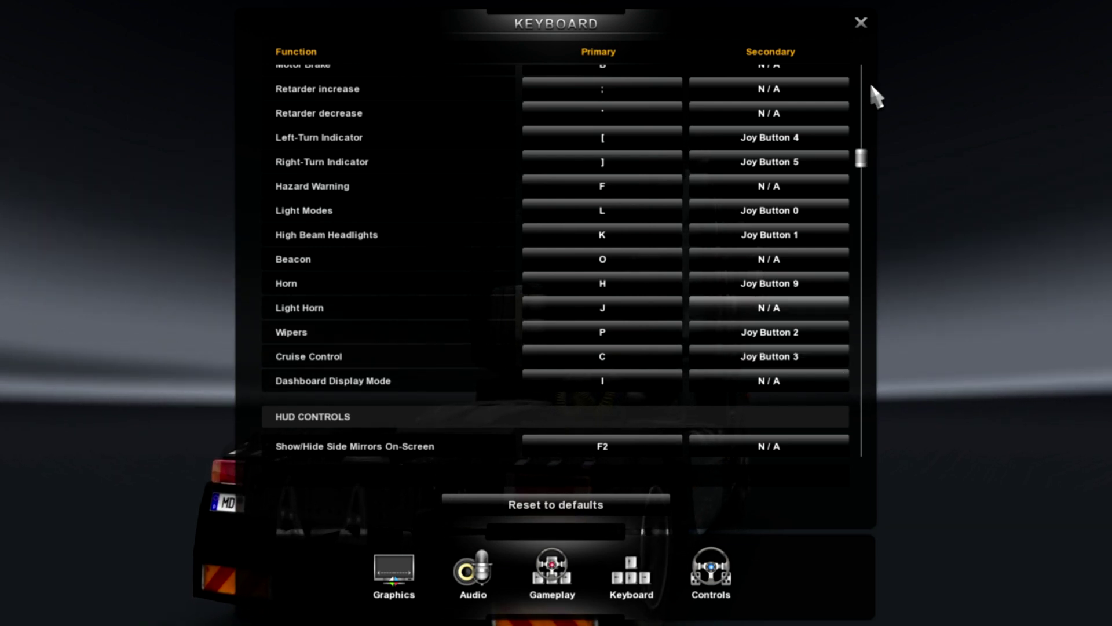
Assign Joy Button 7 as the secondary input for Activate in the Other section.
left_click_drag(861, 162, 863, 258)
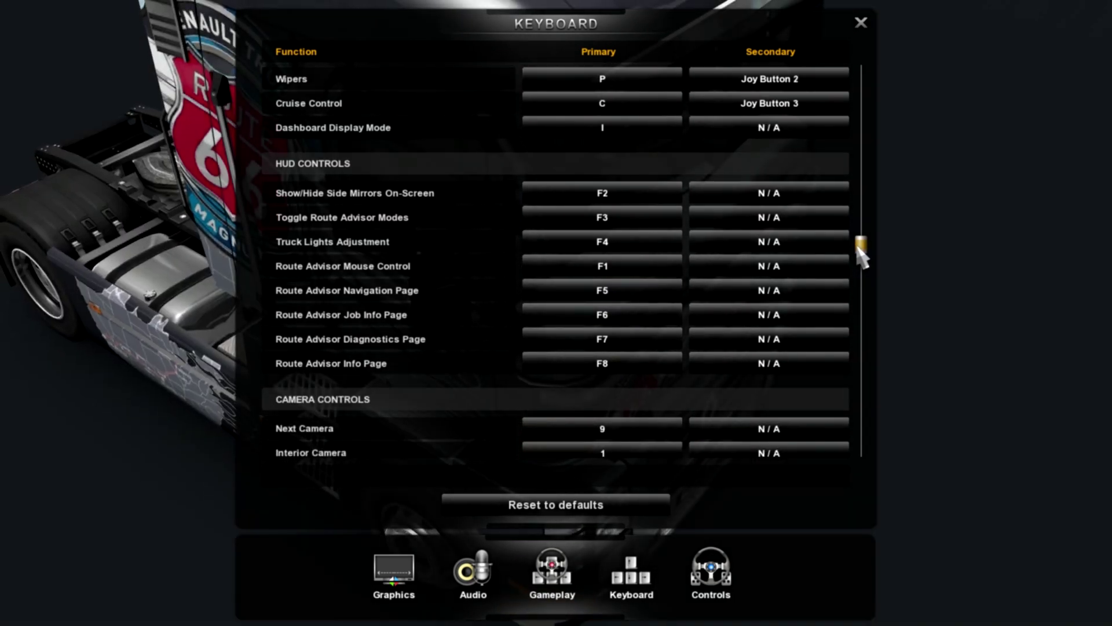
left_click_drag(858, 250, 858, 453)
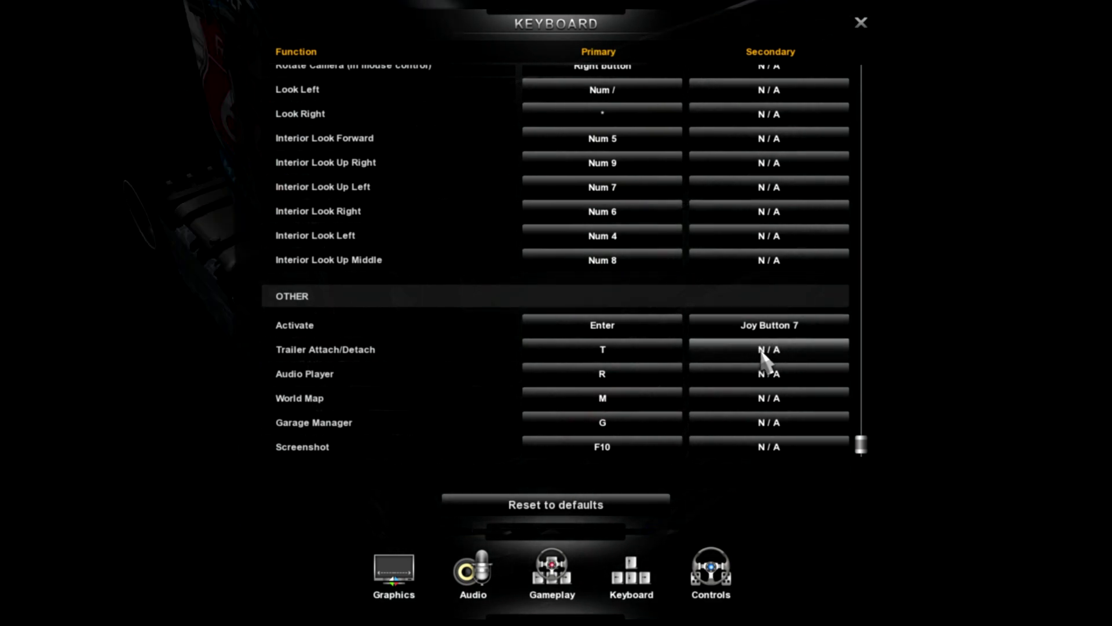
left_click(760, 351)
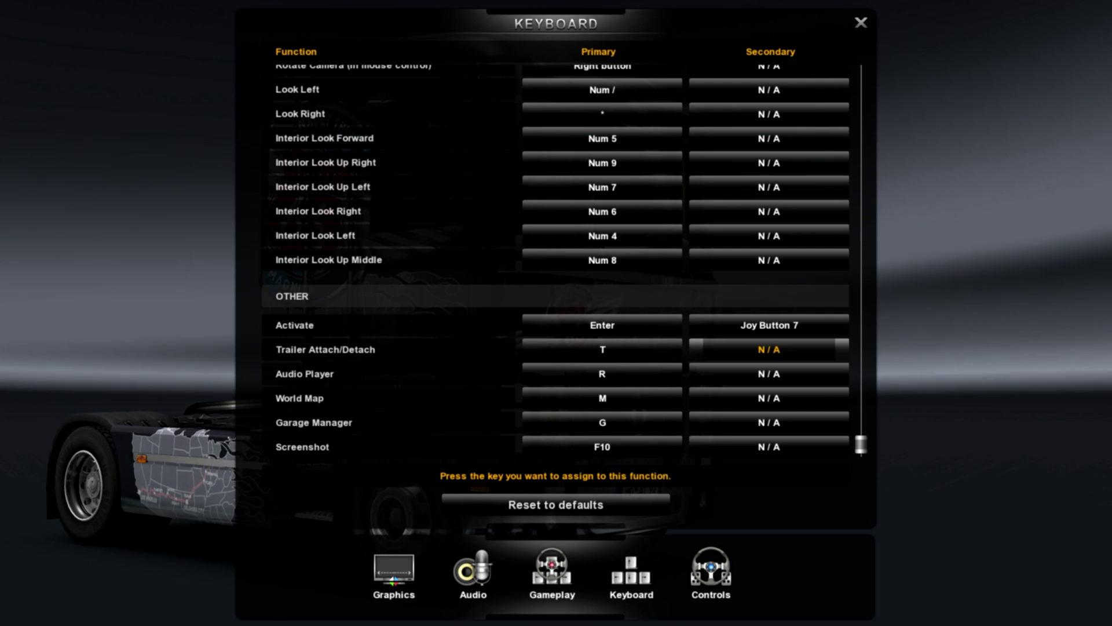
key("t")
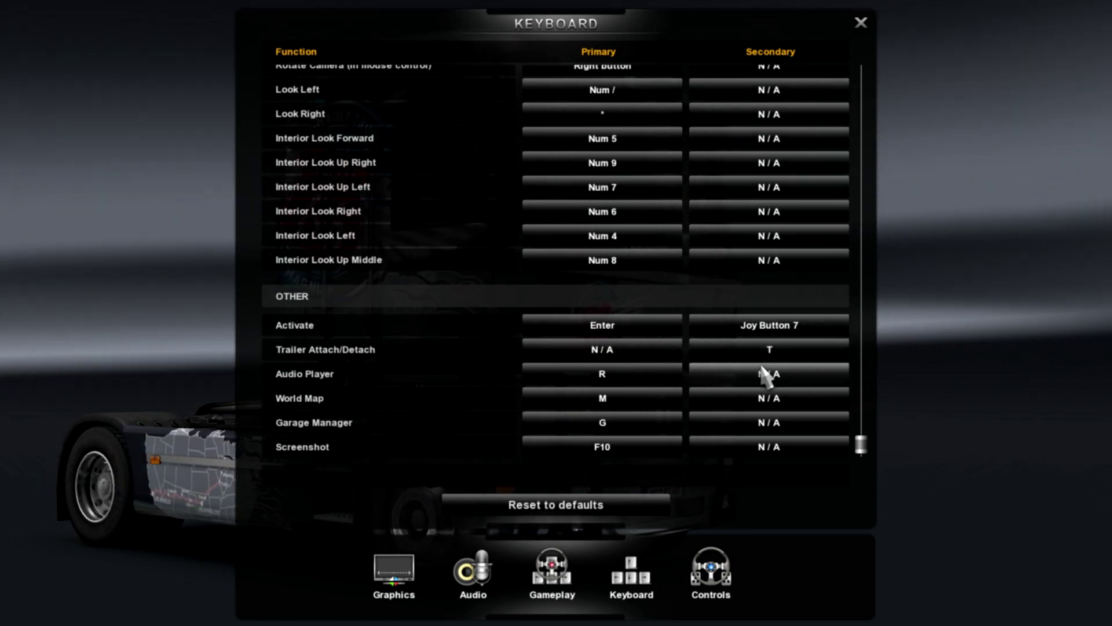
left_click(653, 352)
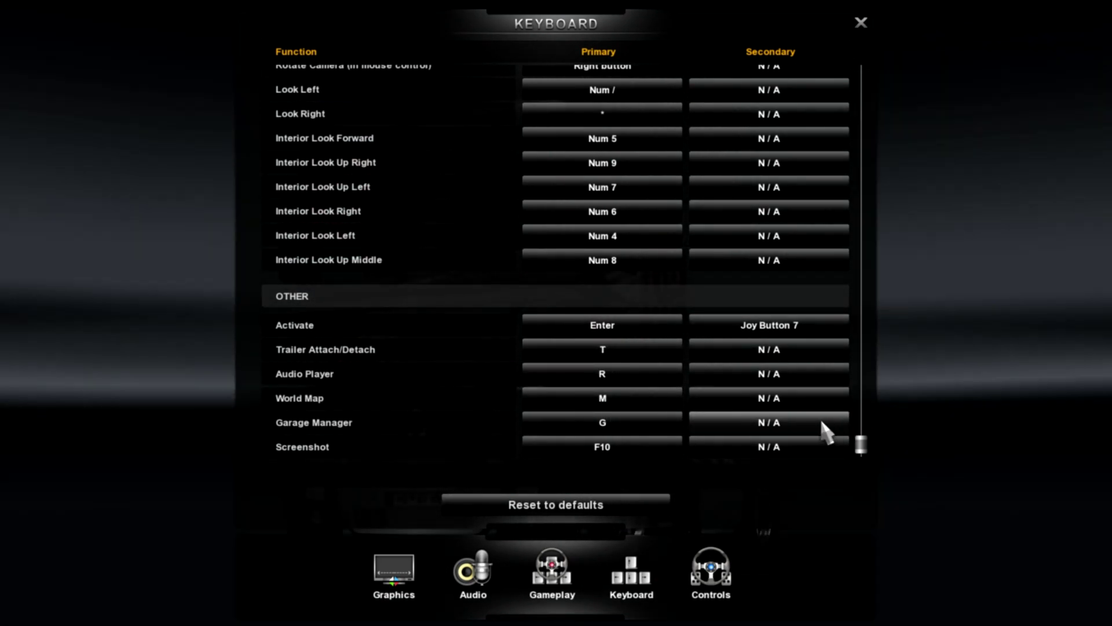
Assign Joy Button 6 as the secondary input for Start/Stop Engine in the truck controls.
left_click_drag(861, 446, 867, 72)
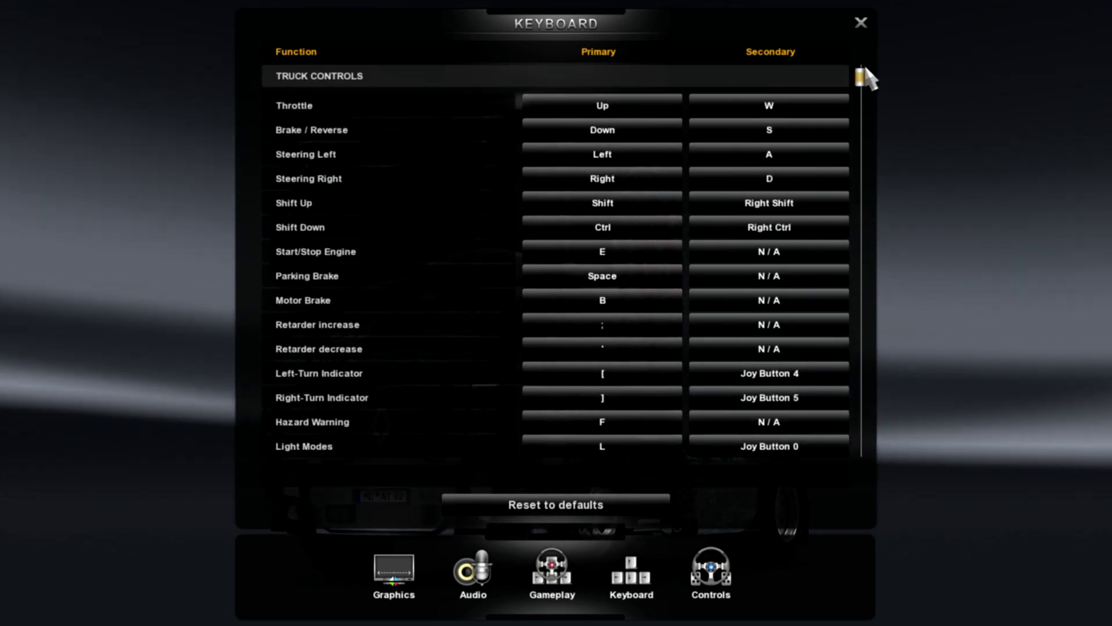
left_click_drag(867, 76, 864, 93)
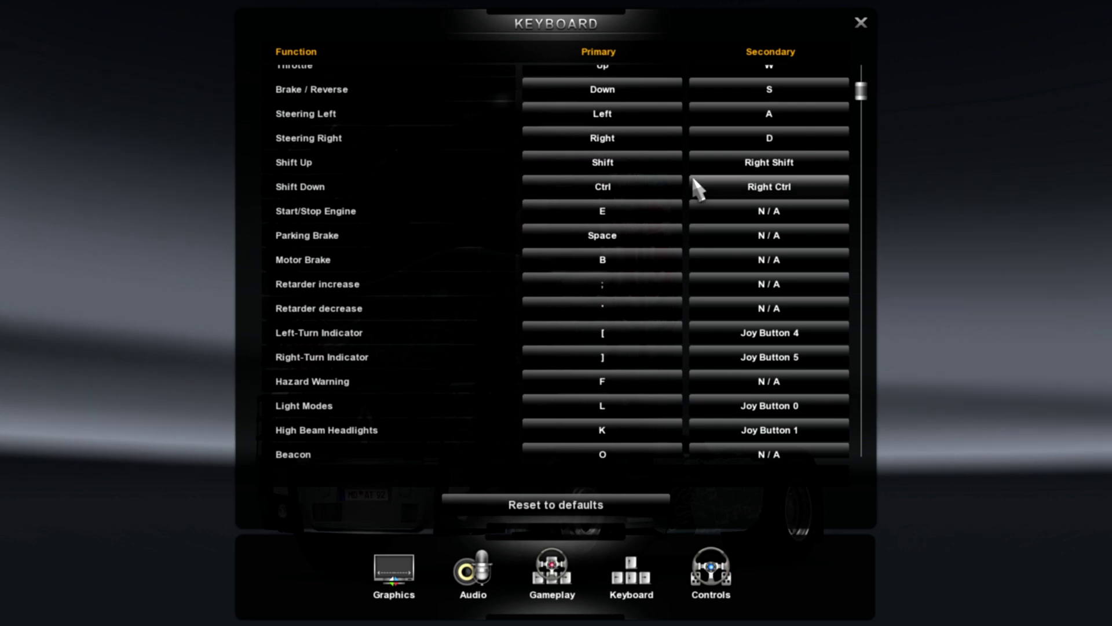
left_click(759, 212)
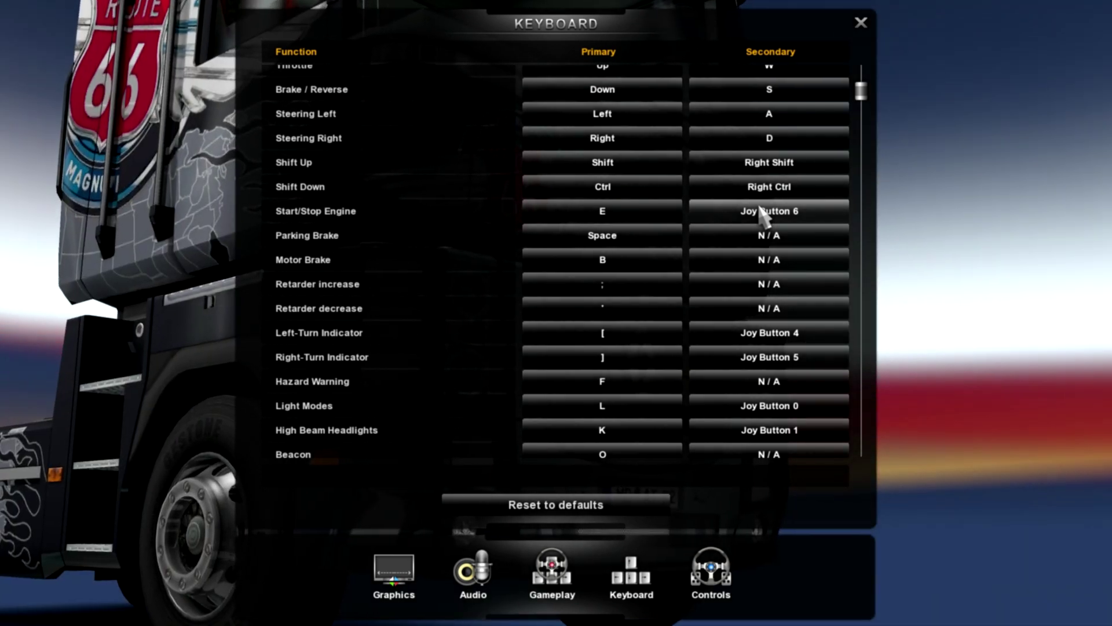
Assign the secondary inputs Joy Hat Switch up to Hazard Warning and Joy Hat Switch right to Beacon.
left_click_drag(861, 95, 868, 65)
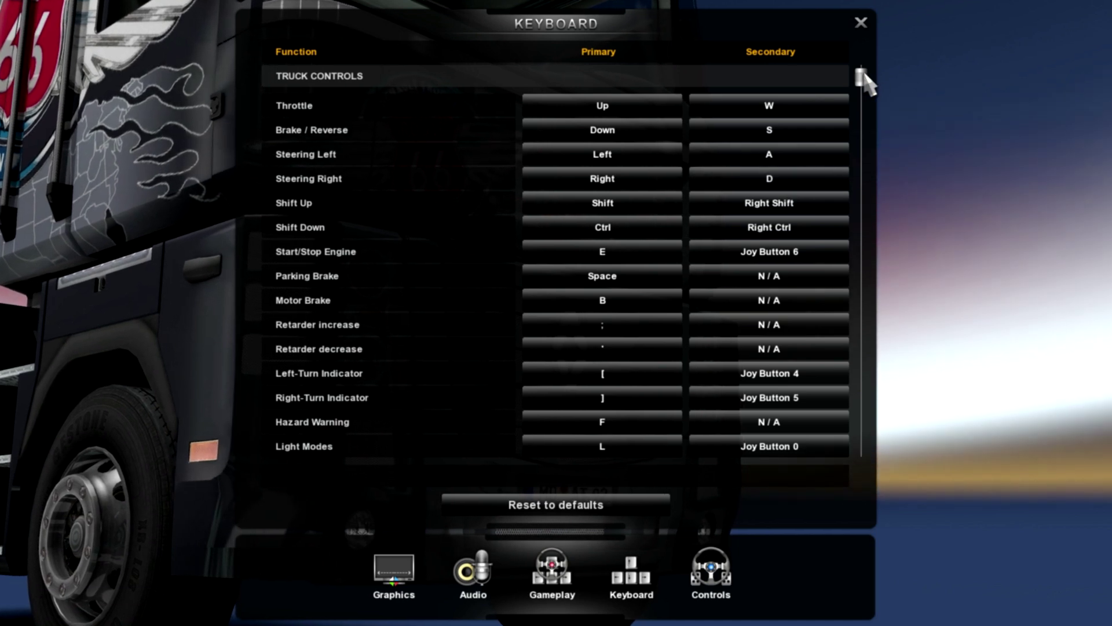
left_click_drag(862, 82, 858, 94)
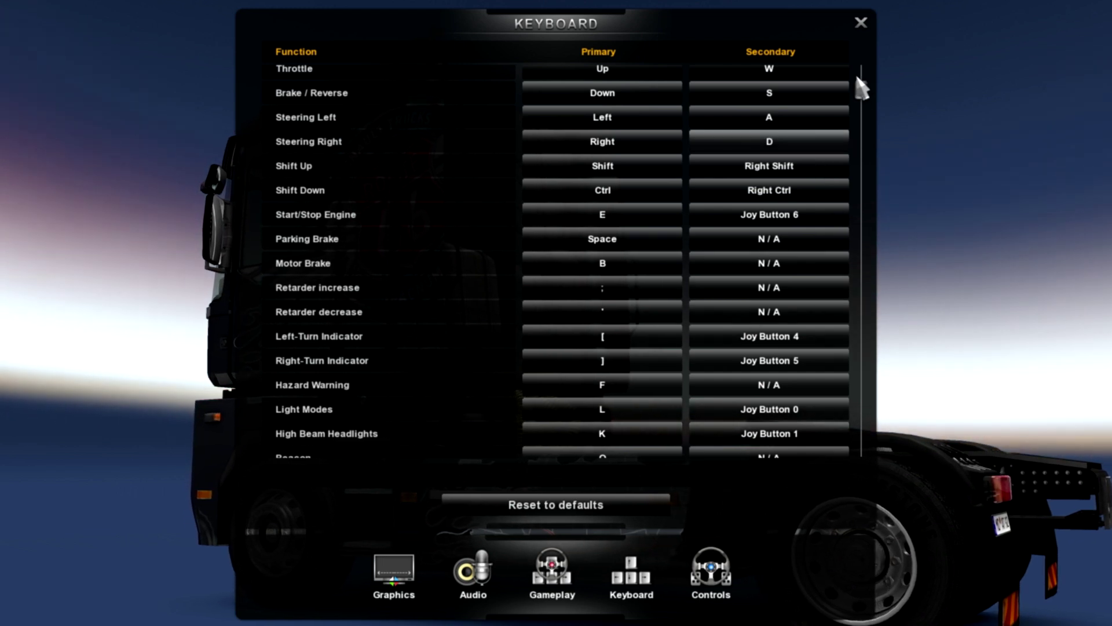
left_click_drag(860, 88, 867, 159)
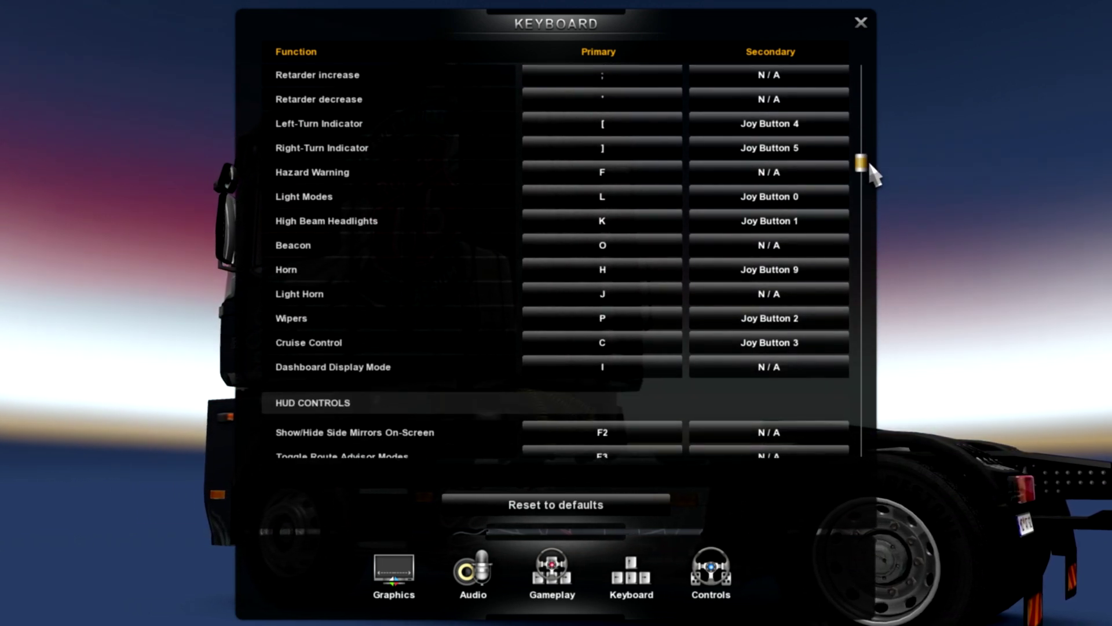
left_click(768, 174)
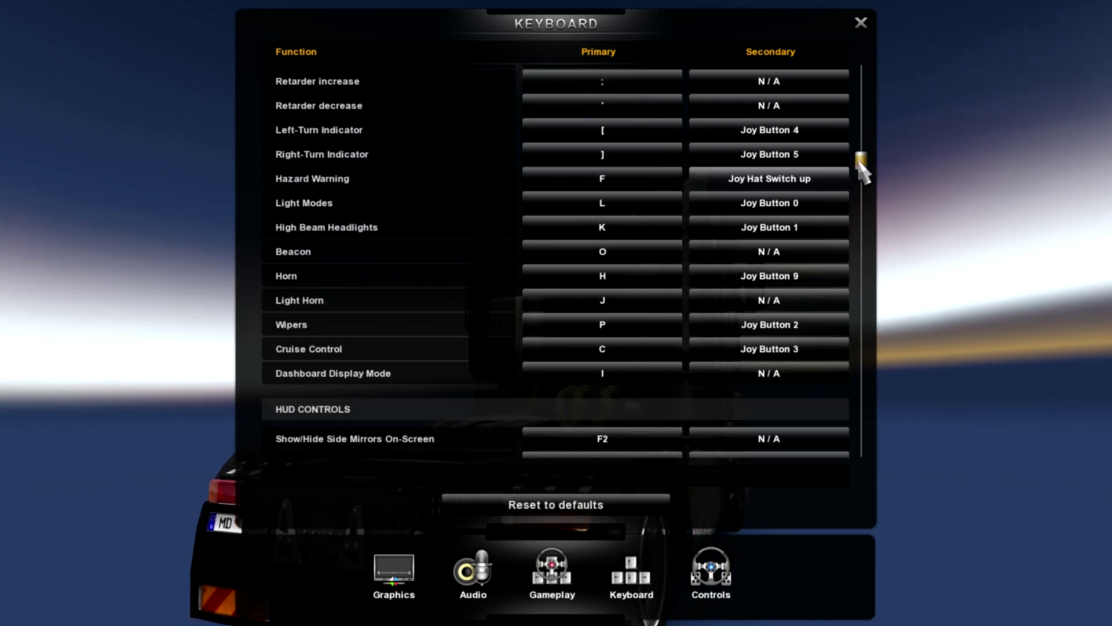
left_click_drag(863, 169, 864, 197)
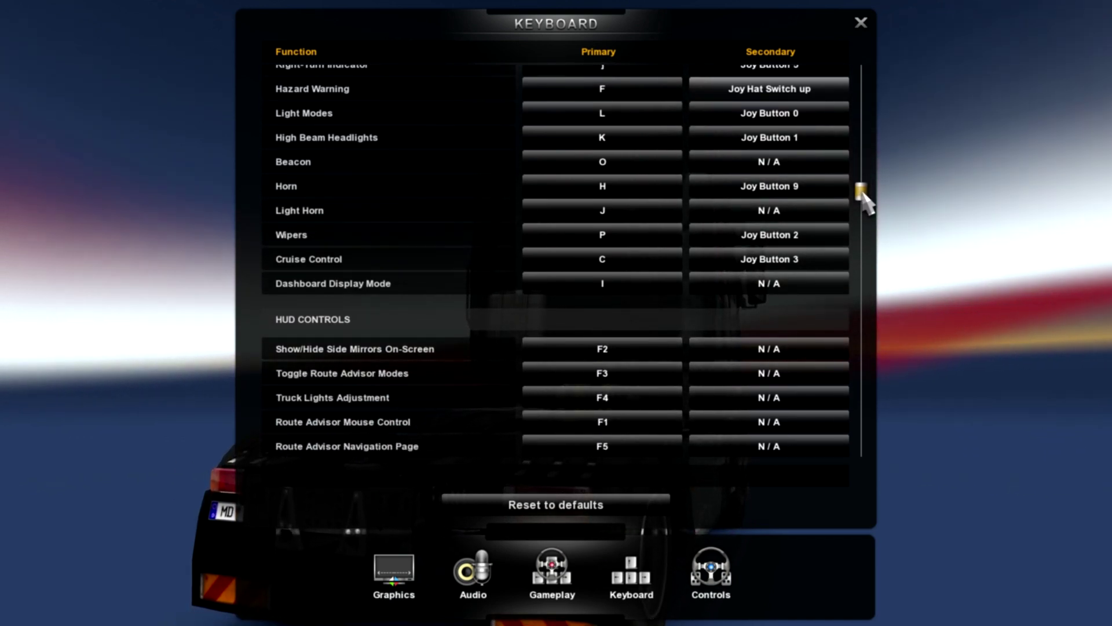
left_click(739, 160)
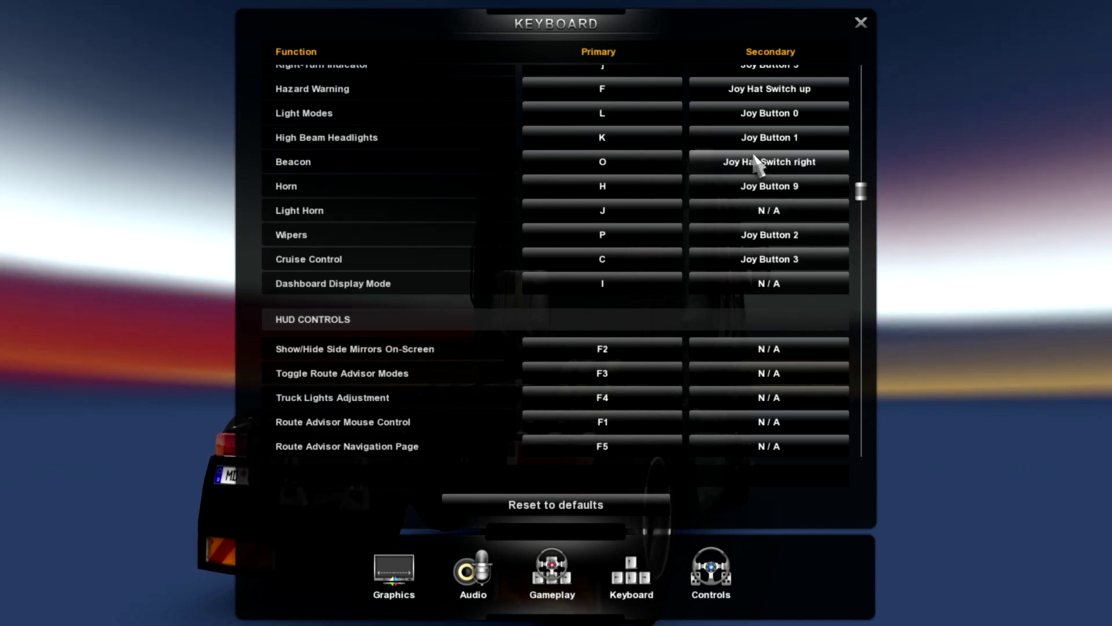
Assign Joy Hat Switch down as the secondary input for Trailer Attach/Detach and close the settings.
left_click_drag(863, 191, 867, 468)
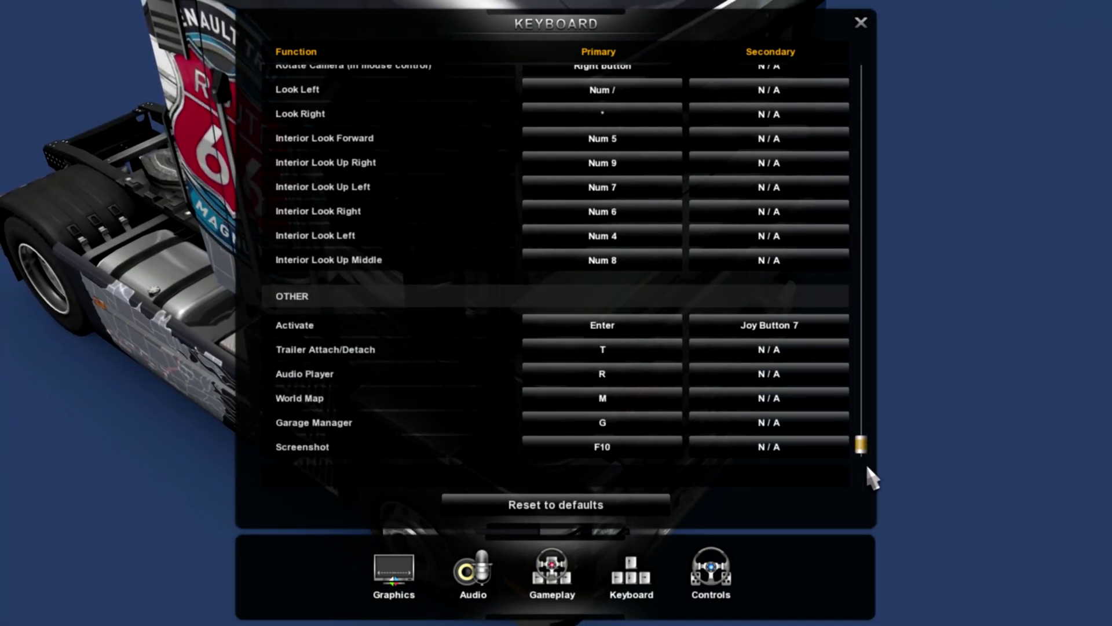
left_click(732, 351)
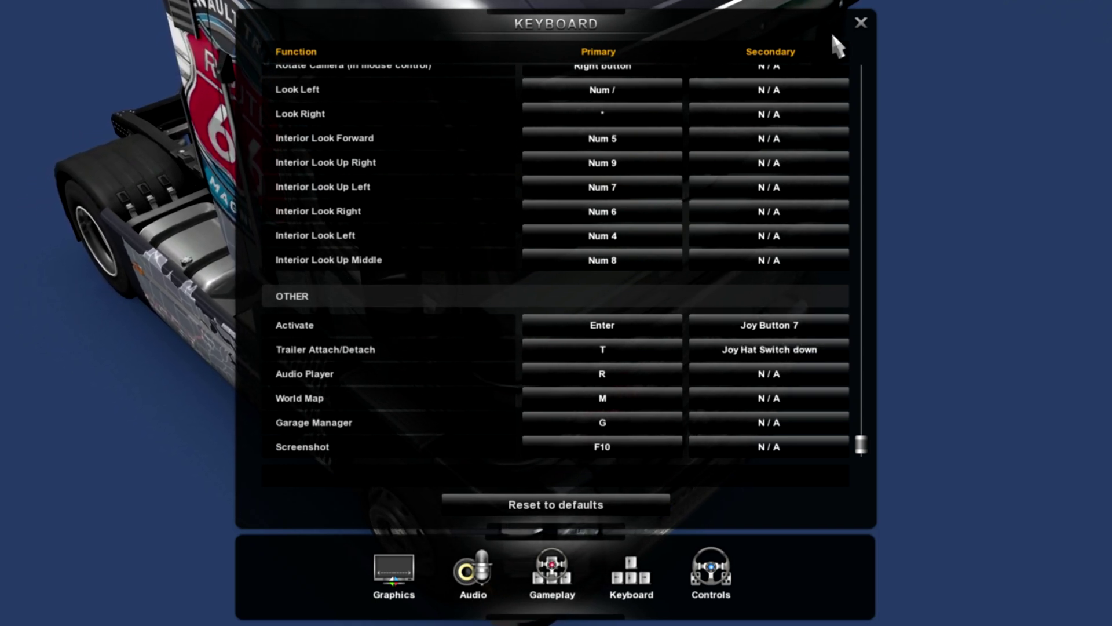
left_click(860, 24)
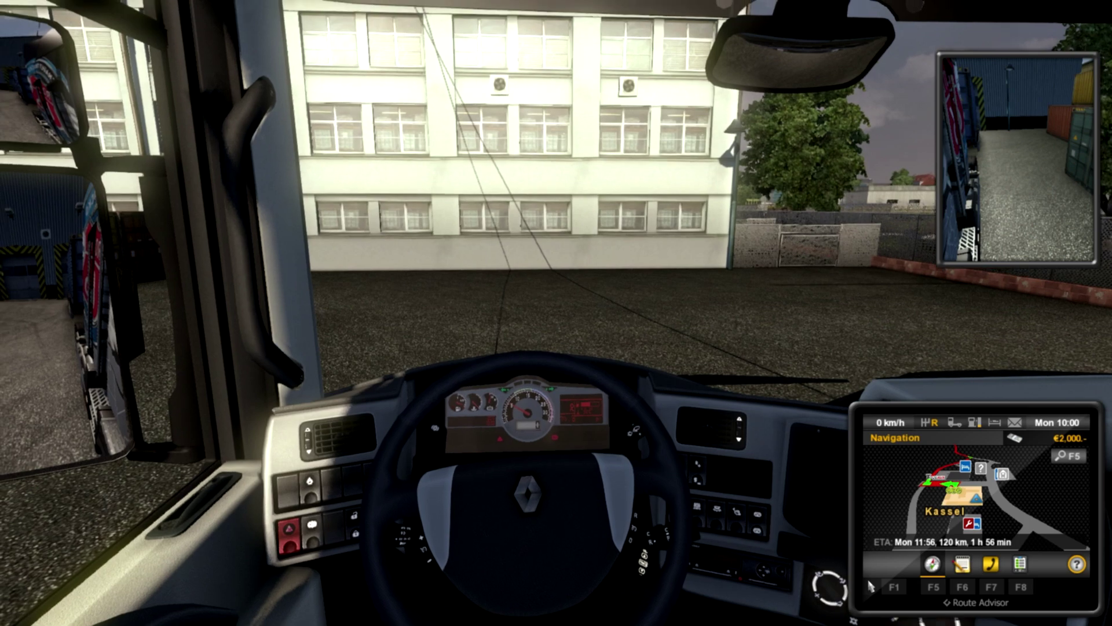
Test the controller by driving the truck through the depot yard in Kassel while looking around from the cab.
key("w")
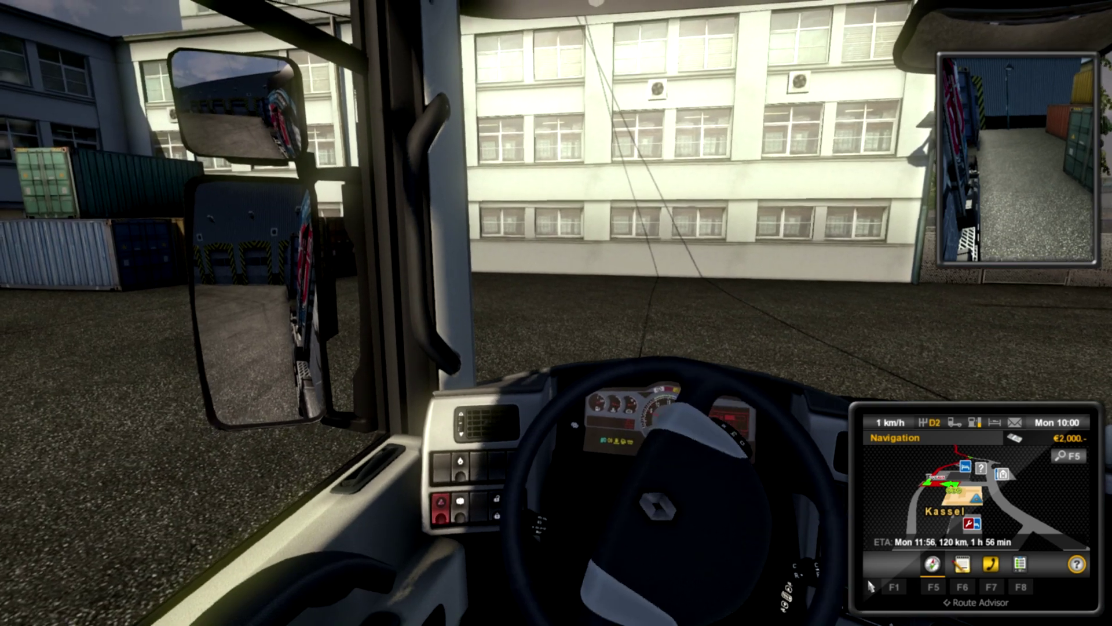
key("w")
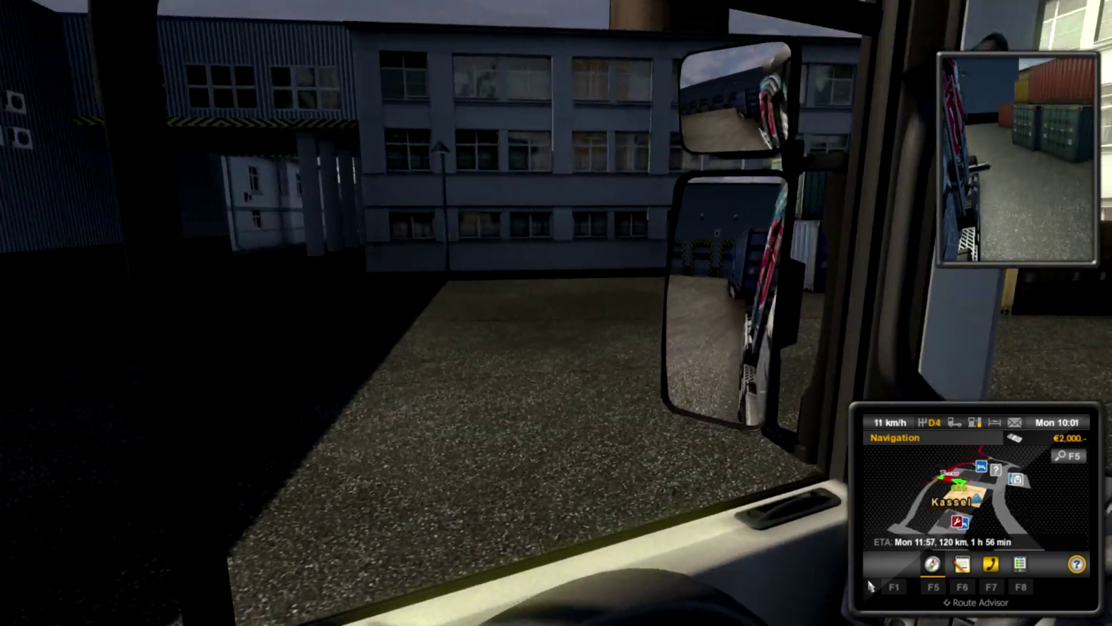
key("w")
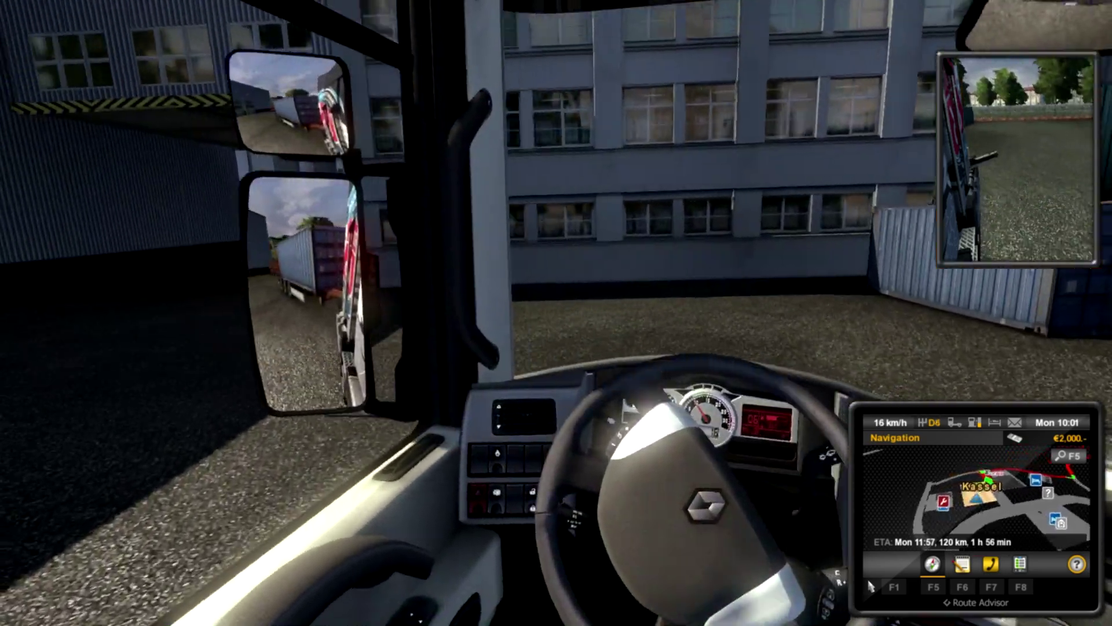
key("w")
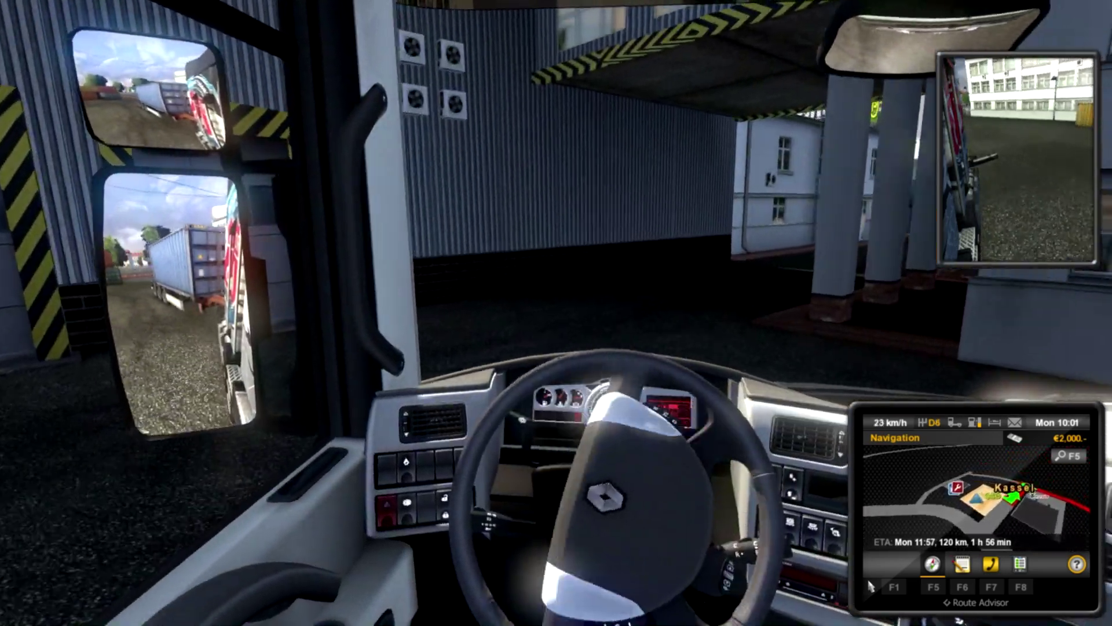
key("w")
key("d")
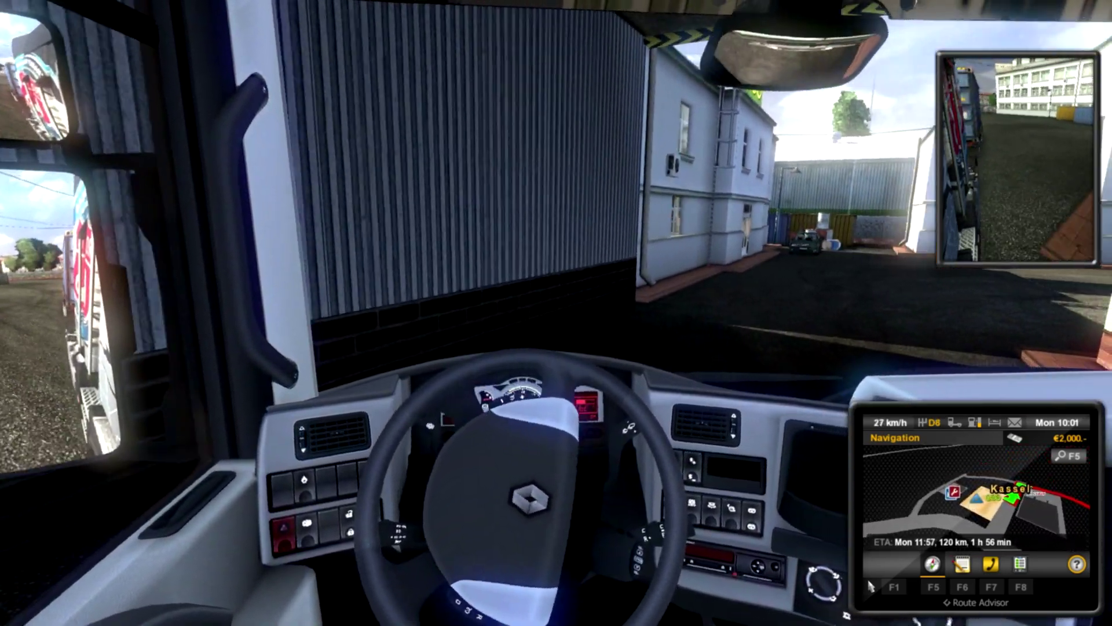
key("w")
key("a")
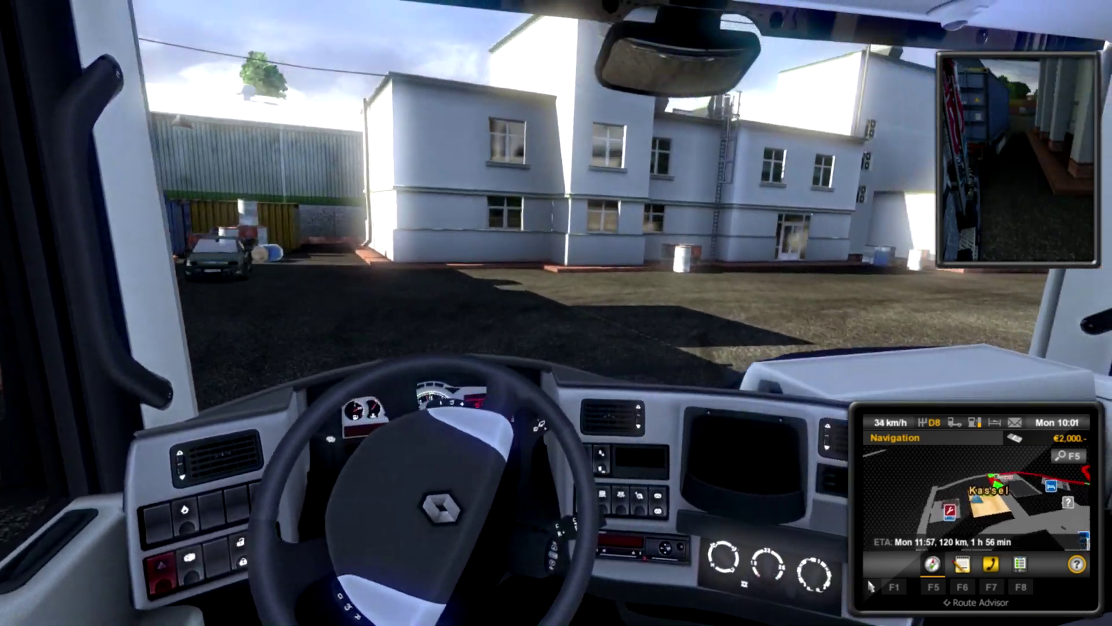
key("w")
key("d")
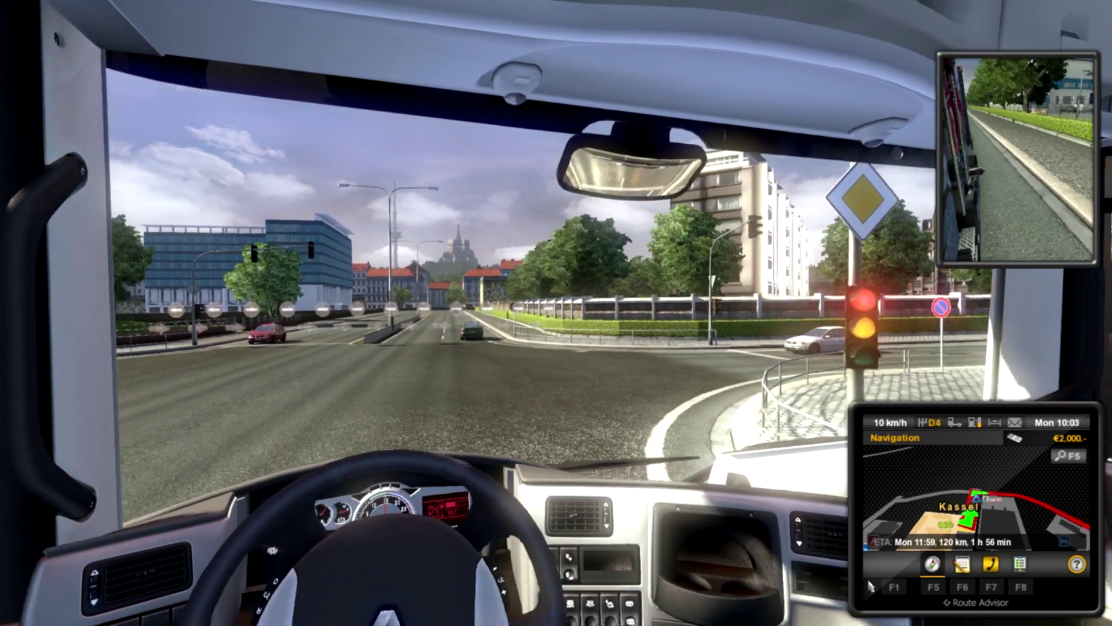
Turn the truck right at the traffic-light junction along the navigation route while looking toward the passenger side.
key("w")
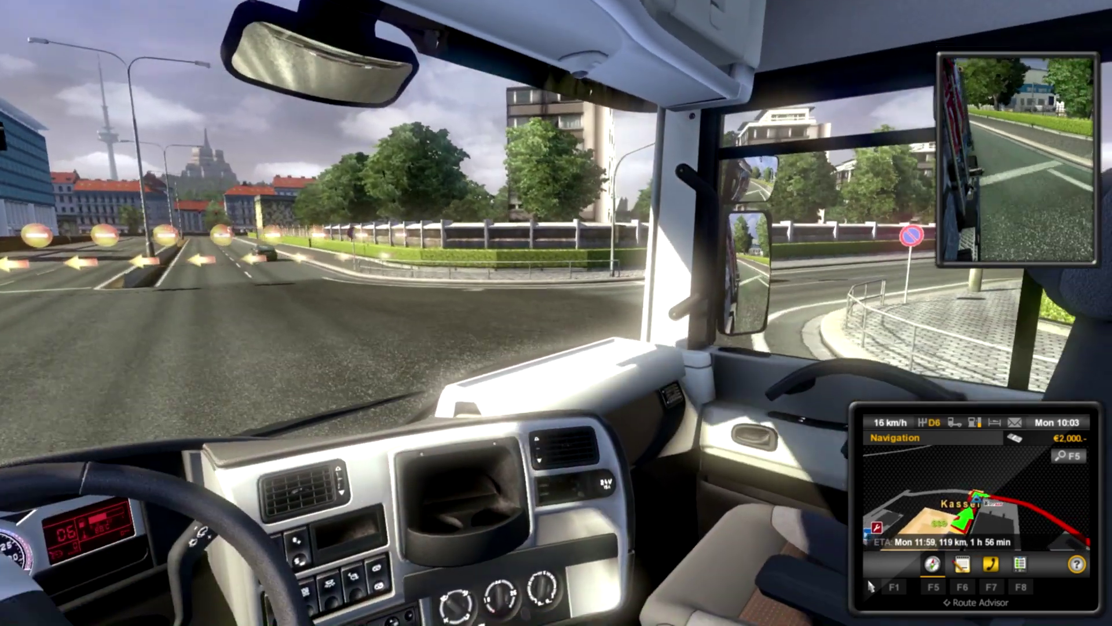
key("d")
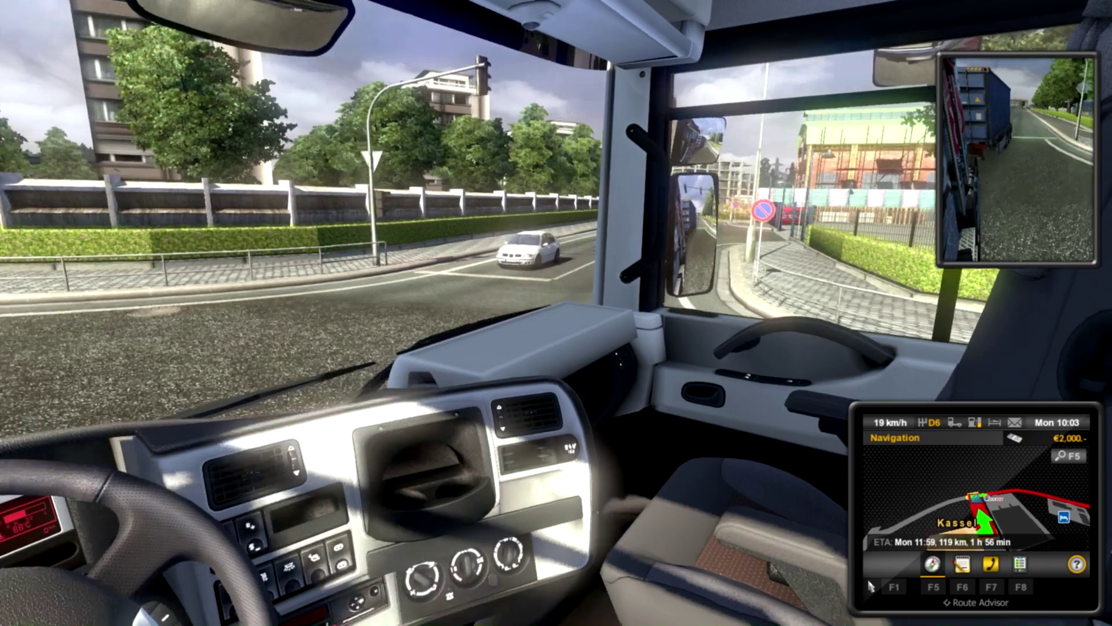